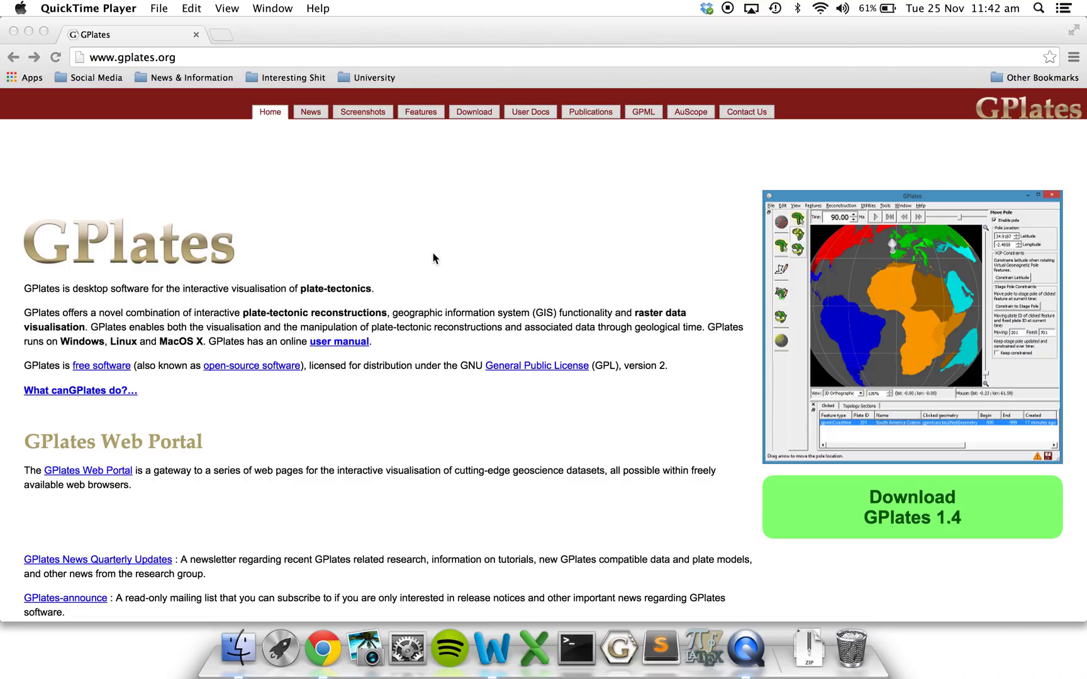
In Chrome, go from the GPlates User Docs page to the Introductory Tutorials page.
{"action": "scroll", "coordinate": [433, 258], "scroll_direction": "down", "scroll_amount": 5}
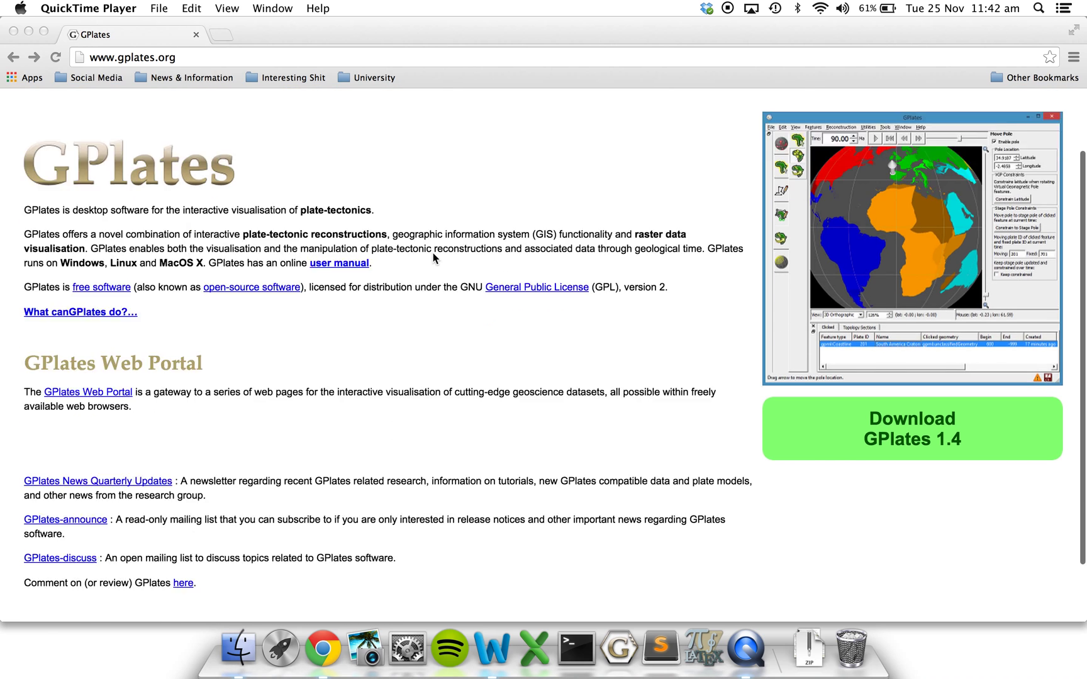
{"action": "scroll", "coordinate": [432, 258], "scroll_direction": "up", "scroll_amount": 6}
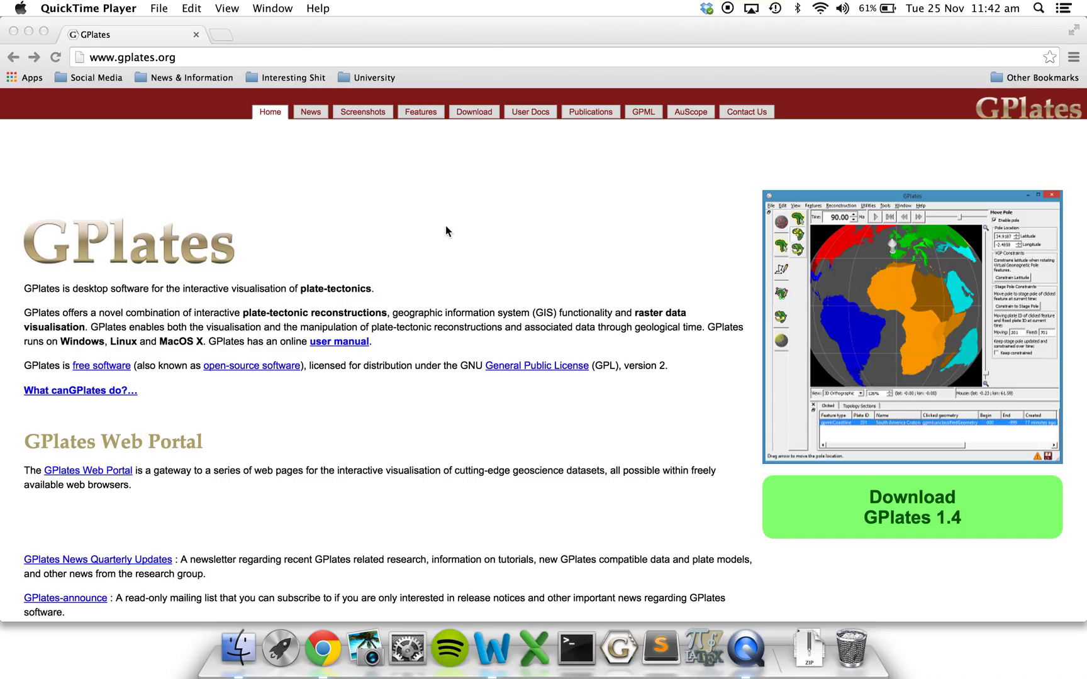
{"action": "left_click", "coordinate": [530, 111]}
{"action": "left_click", "coordinate": [530, 112]}
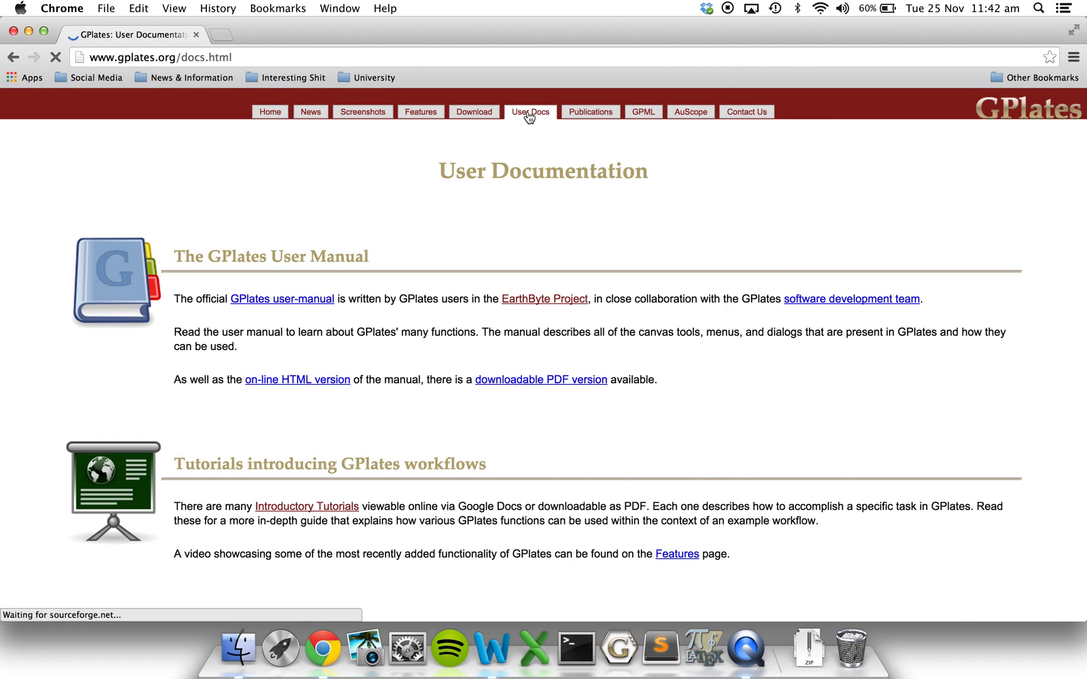
{"action": "scroll", "coordinate": [271, 406], "scroll_direction": "down", "scroll_amount": 3}
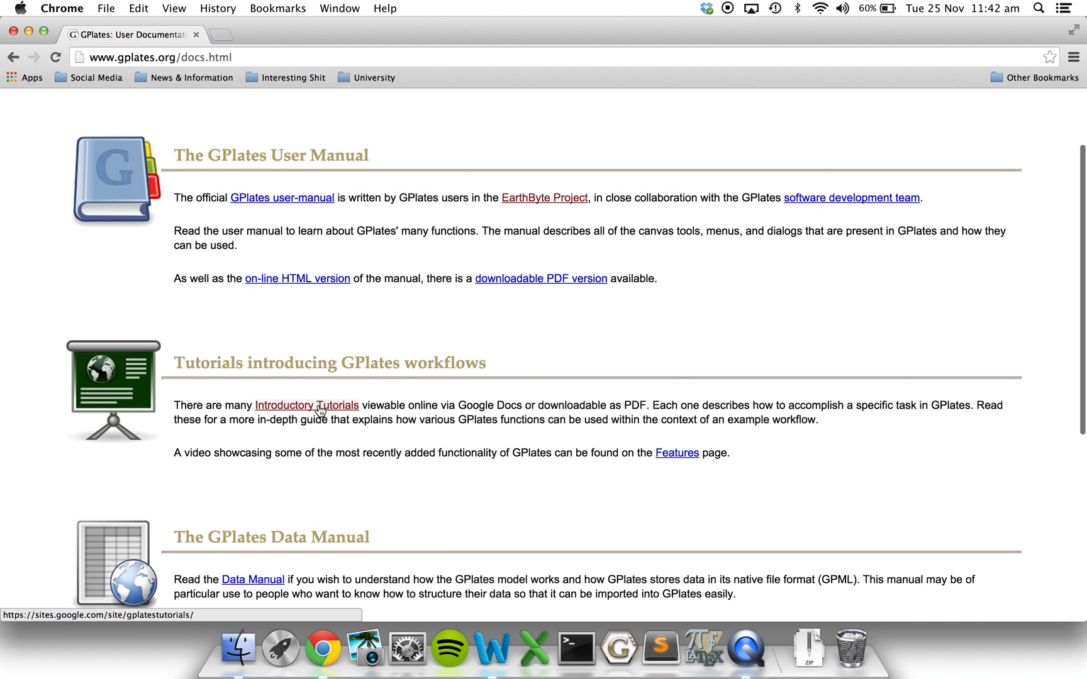
{"action": "left_click", "coordinate": [318, 410]}
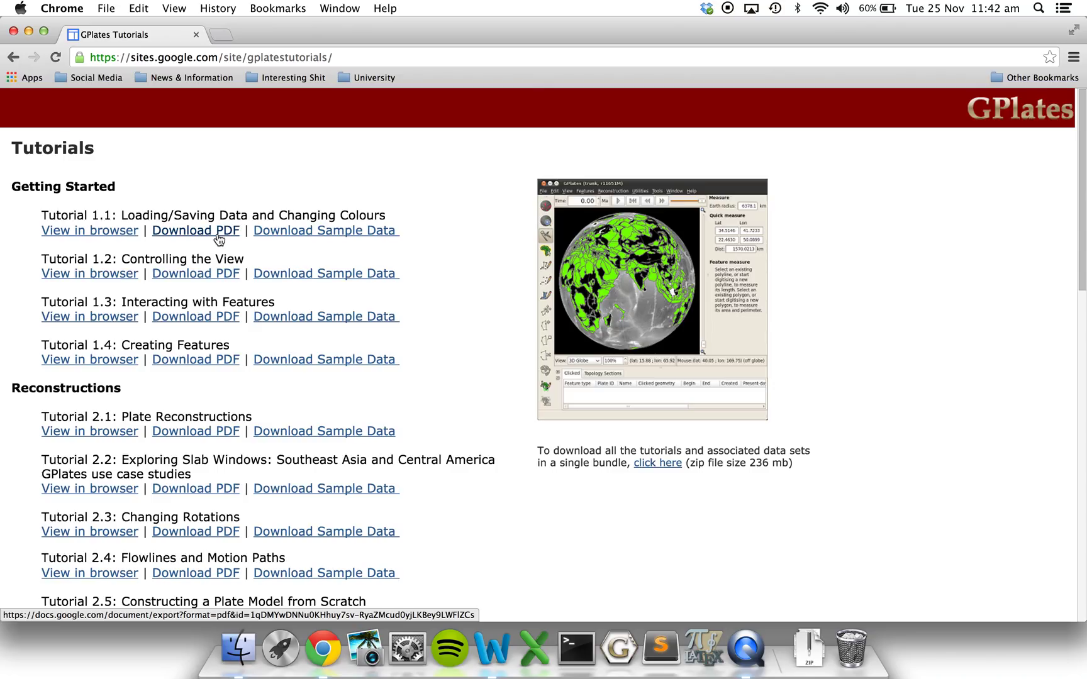
Show the 1.1-Loading_Saving_Colouring_Data folder in Finder with the column widened to reveal full .gpml names.
{"action": "left_click", "coordinate": [238, 654]}
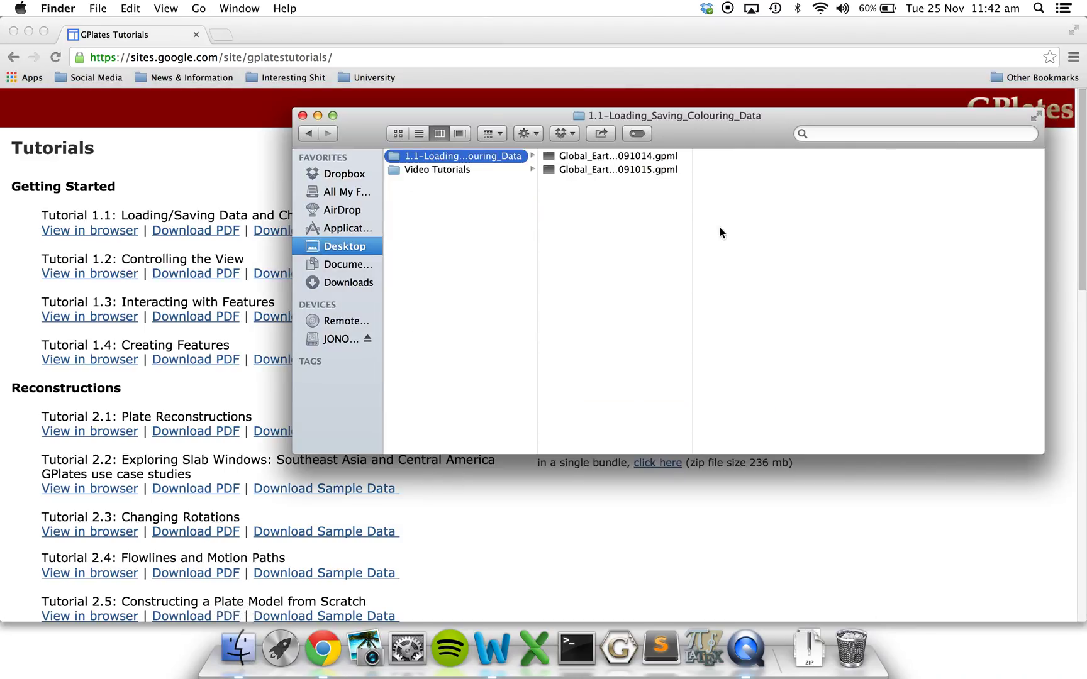
{"action": "left_click_drag", "start_coordinate": [693, 214], "coordinate": [900, 227]}
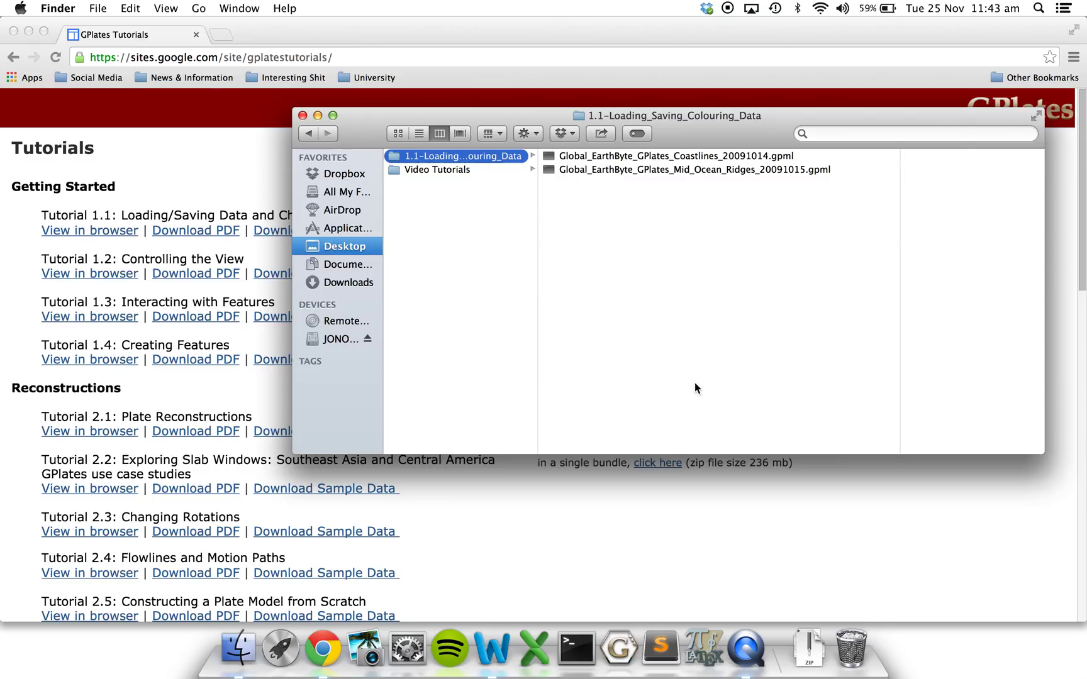
Launch GPlates, maximise its window and rotate the empty globe round to face the Pacific.
{"action": "left_click", "coordinate": [611, 647]}
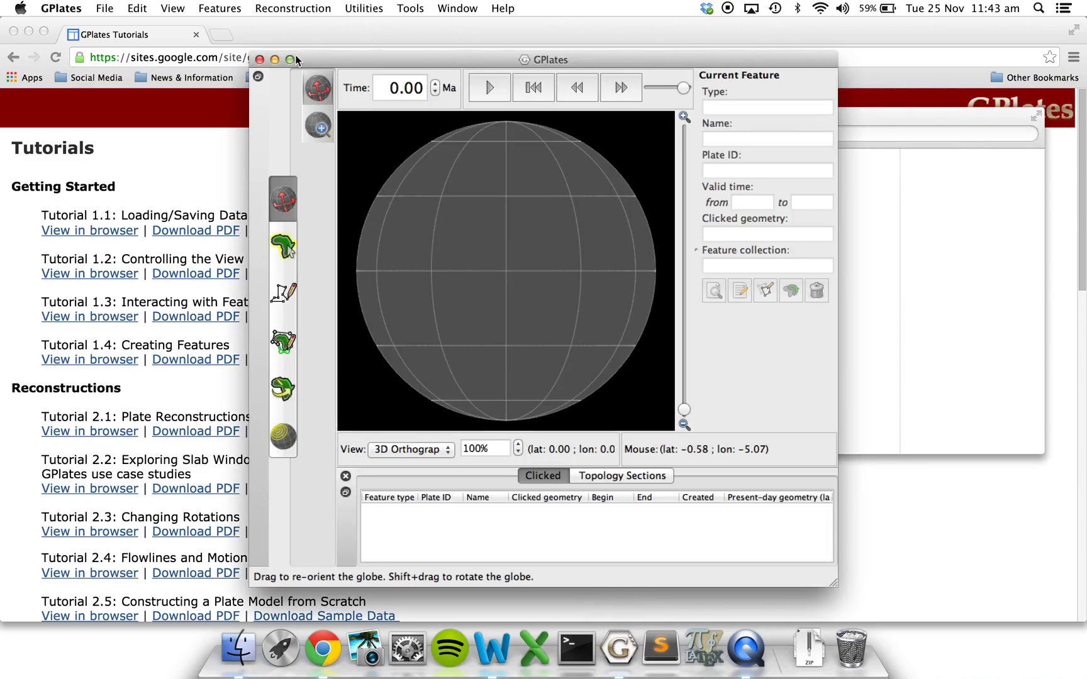
{"action": "left_click", "coordinate": [290, 59]}
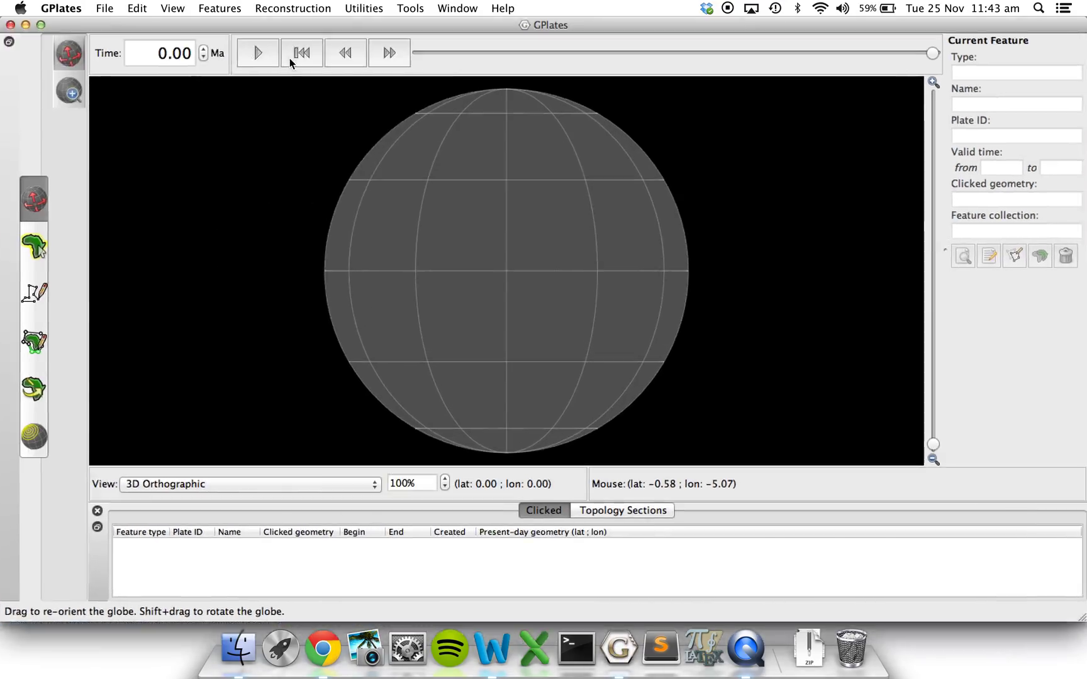
{"action": "left_click_drag", "start_coordinate": [403, 229], "coordinate": [342, 217]}
{"action": "left_click_drag", "start_coordinate": [582, 267], "coordinate": [495, 190]}
{"action": "left_click_drag", "start_coordinate": [676, 280], "coordinate": [477, 317]}
{"action": "left_click_drag", "start_coordinate": [558, 251], "coordinate": [454, 207]}
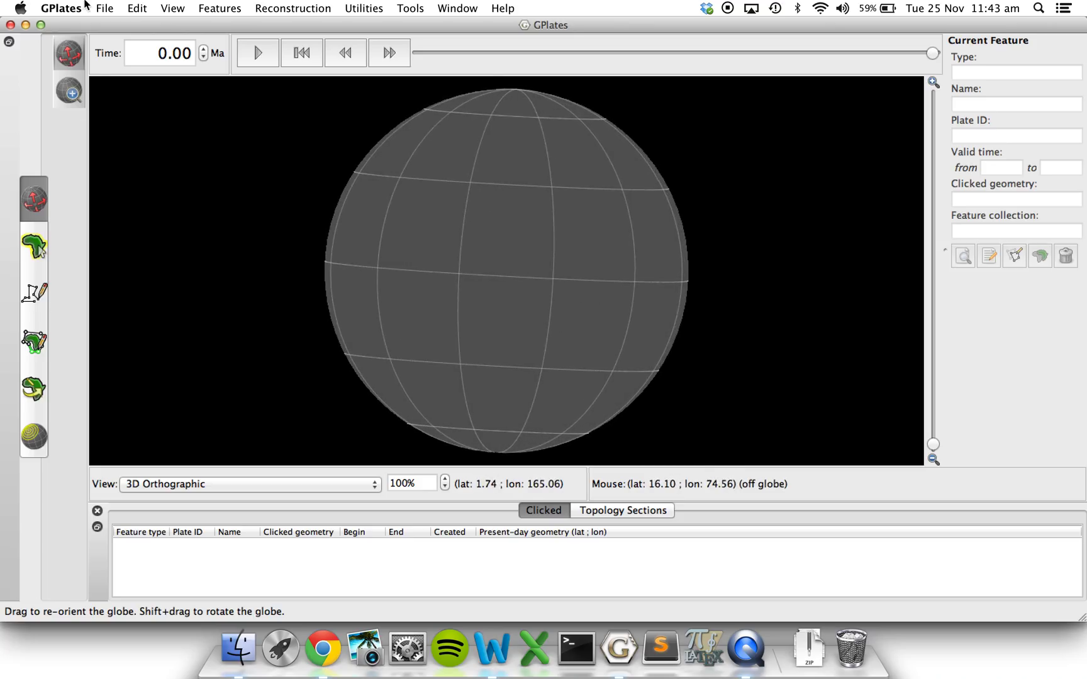
Open the Coastlines and Mid_Ocean_Ridges .gpml files together from Desktop/1.1-Loading_Saving_Colouring_Data.
{"action": "left_click", "coordinate": [103, 7]}
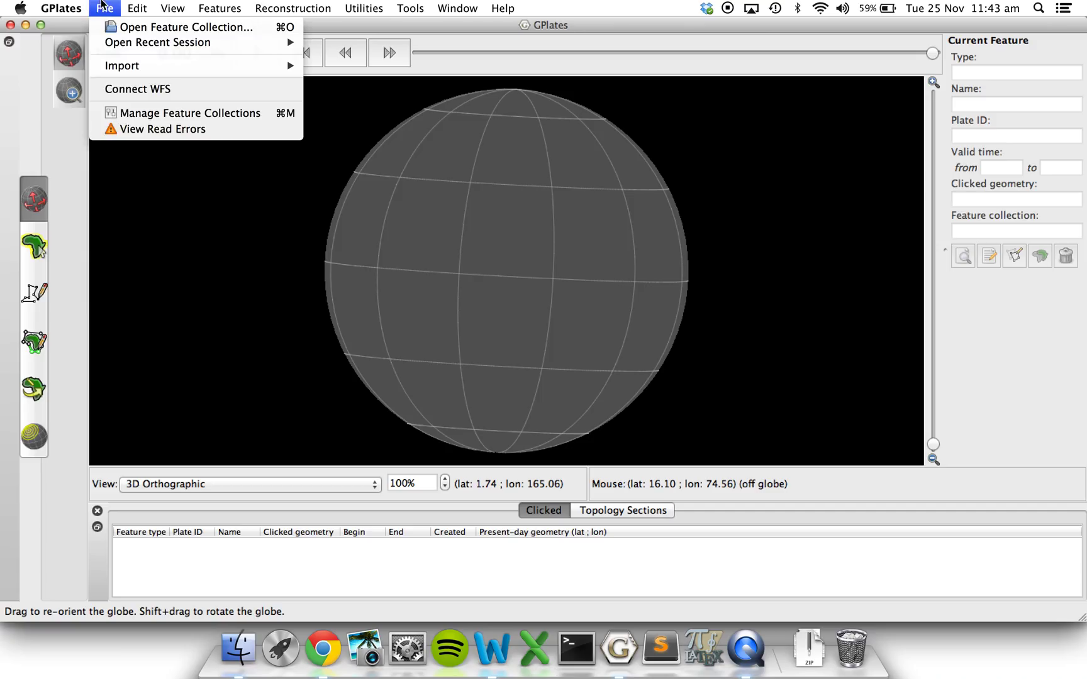
{"action": "left_click", "coordinate": [110, 27]}
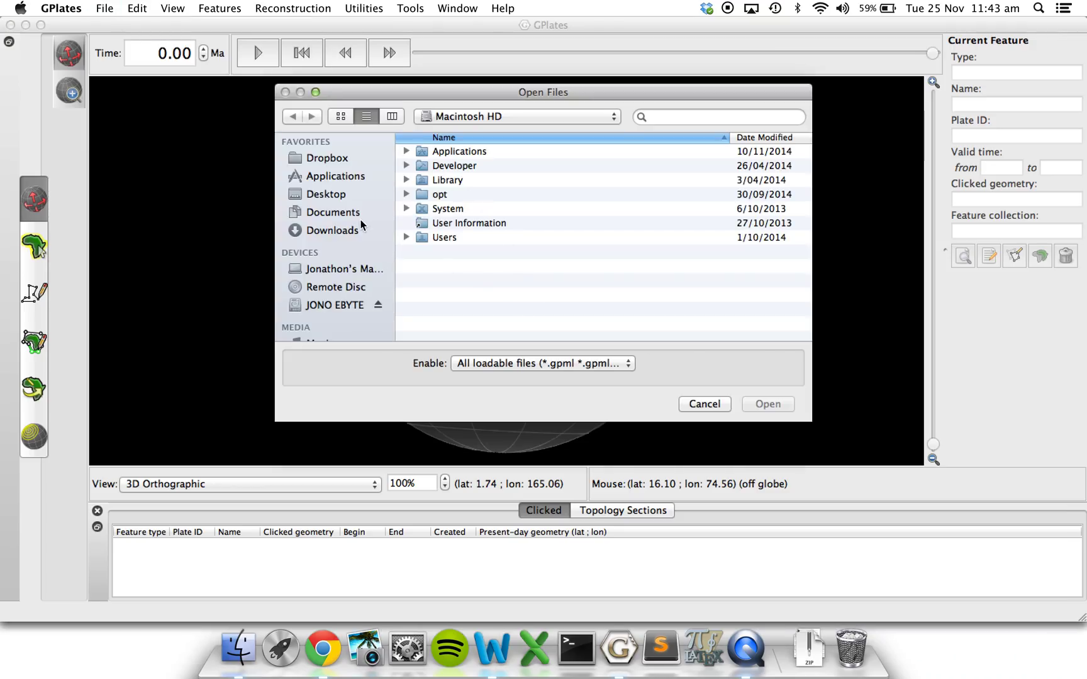
{"action": "left_click", "coordinate": [328, 194]}
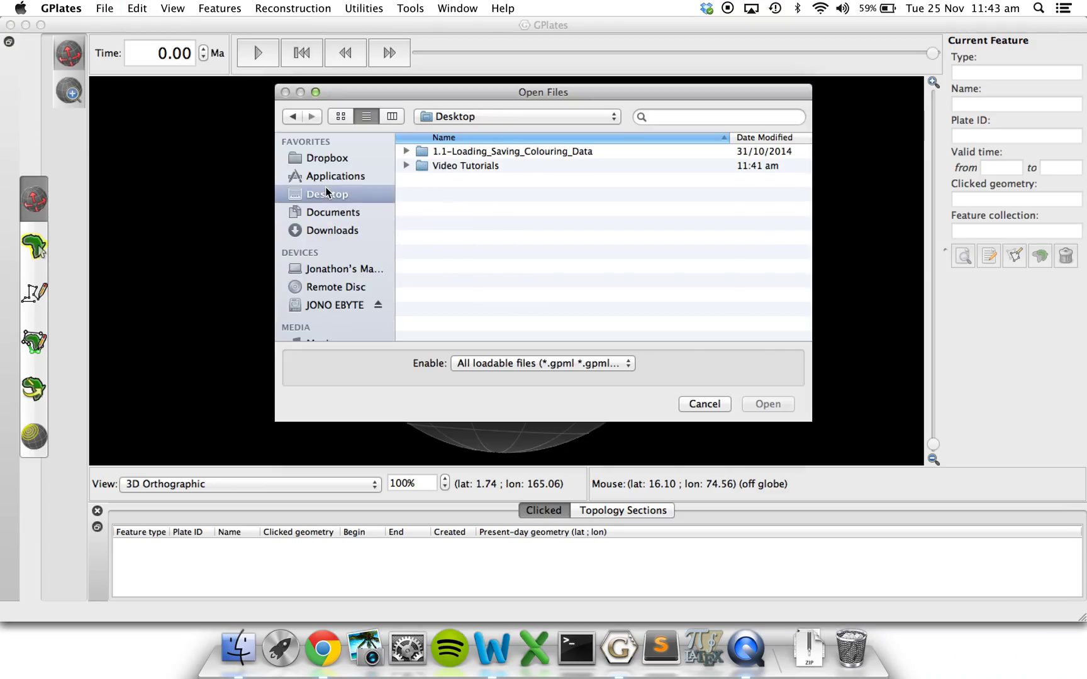
{"action": "left_click", "coordinate": [475, 151]}
{"action": "double_click", "coordinate": [475, 151]}
{"action": "left_click", "coordinate": [527, 150]}
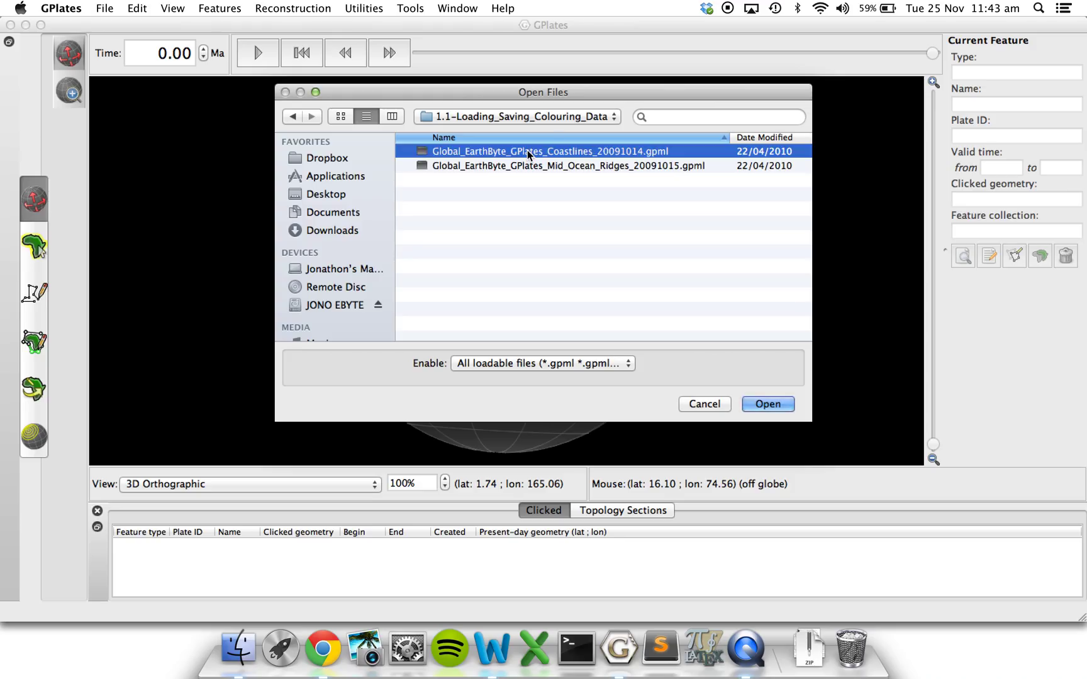
{"action": "left_click", "coordinate": [491, 165], "text": "shift"}
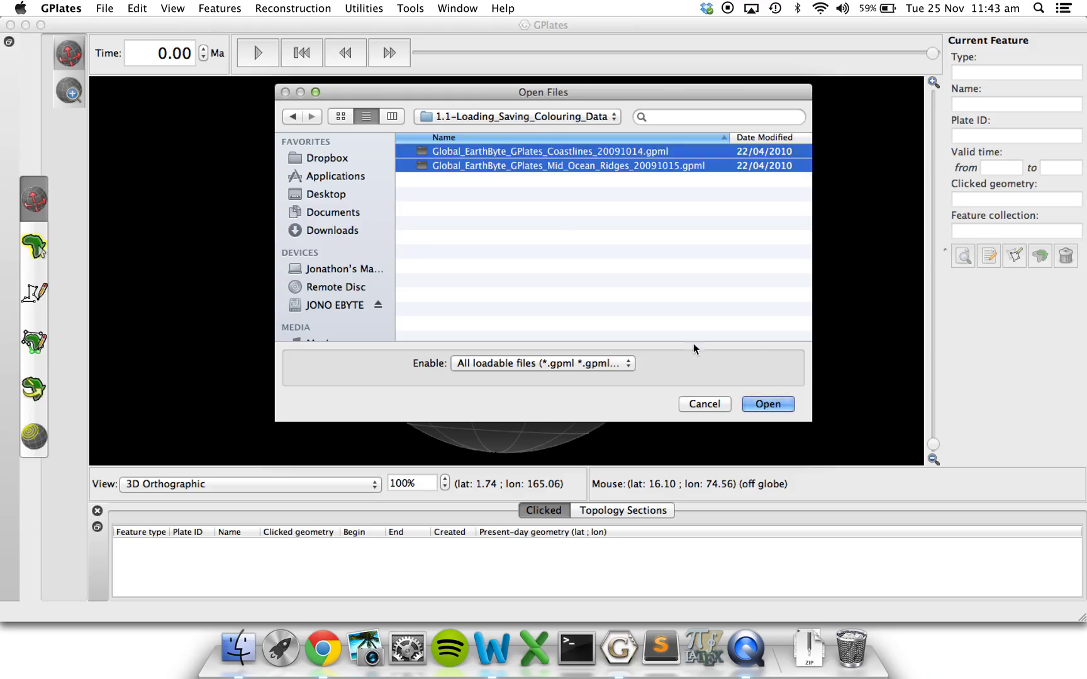
{"action": "left_click", "coordinate": [762, 405]}
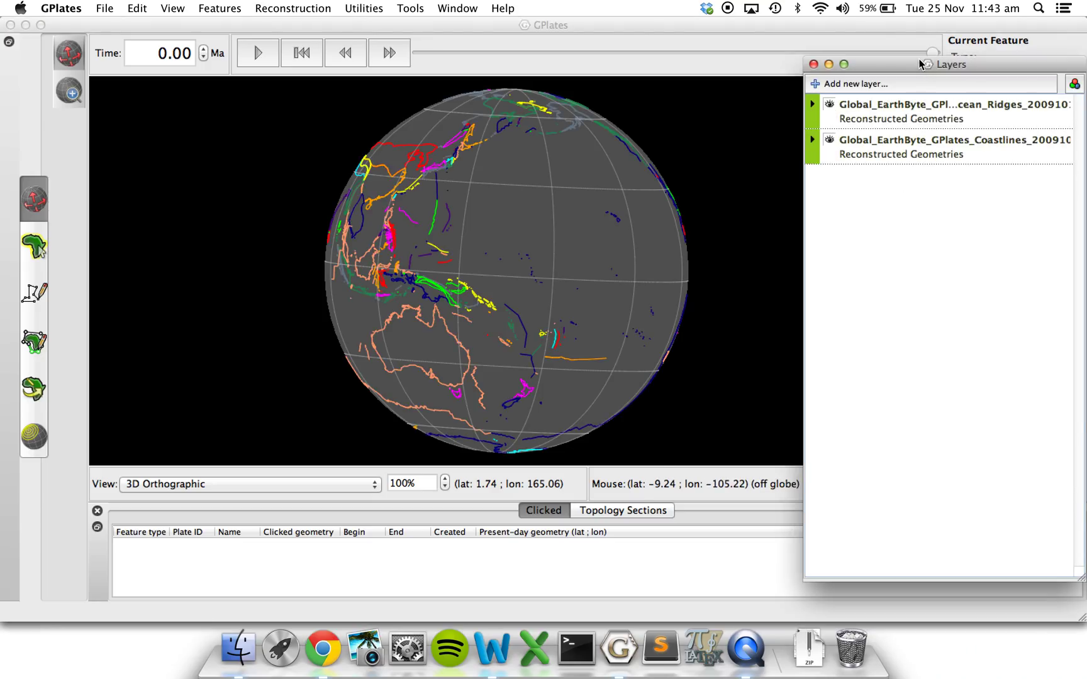
Rotate the globe through Southeast Asia, Africa, the Americas and the Pacific, then show all windows.
{"action": "left_click", "coordinate": [485, 257]}
{"action": "left_click_drag", "start_coordinate": [384, 263], "coordinate": [534, 259]}
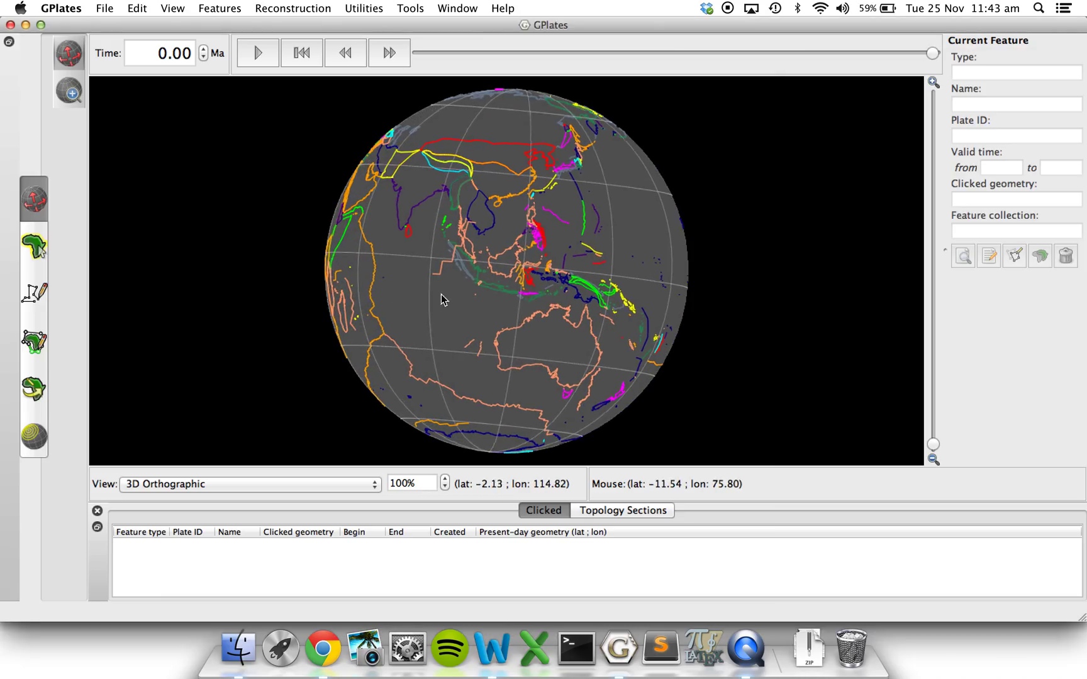
{"action": "left_click_drag", "start_coordinate": [441, 294], "coordinate": [603, 345]}
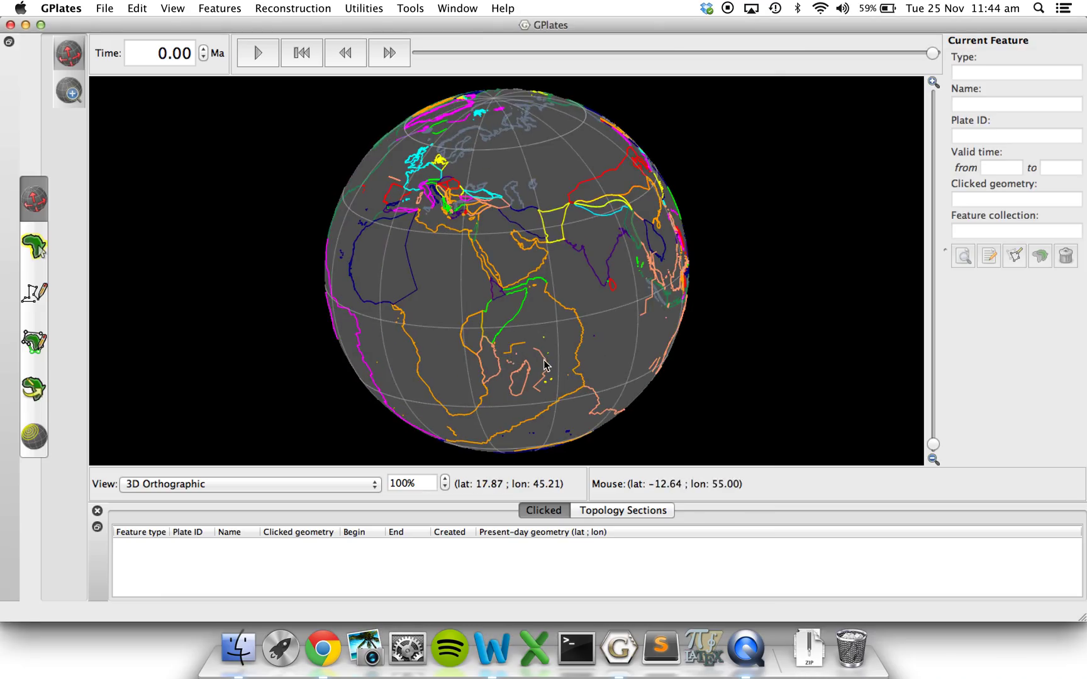
{"action": "left_click_drag", "start_coordinate": [403, 350], "coordinate": [597, 342]}
{"action": "left_click_drag", "start_coordinate": [428, 308], "coordinate": [613, 310]}
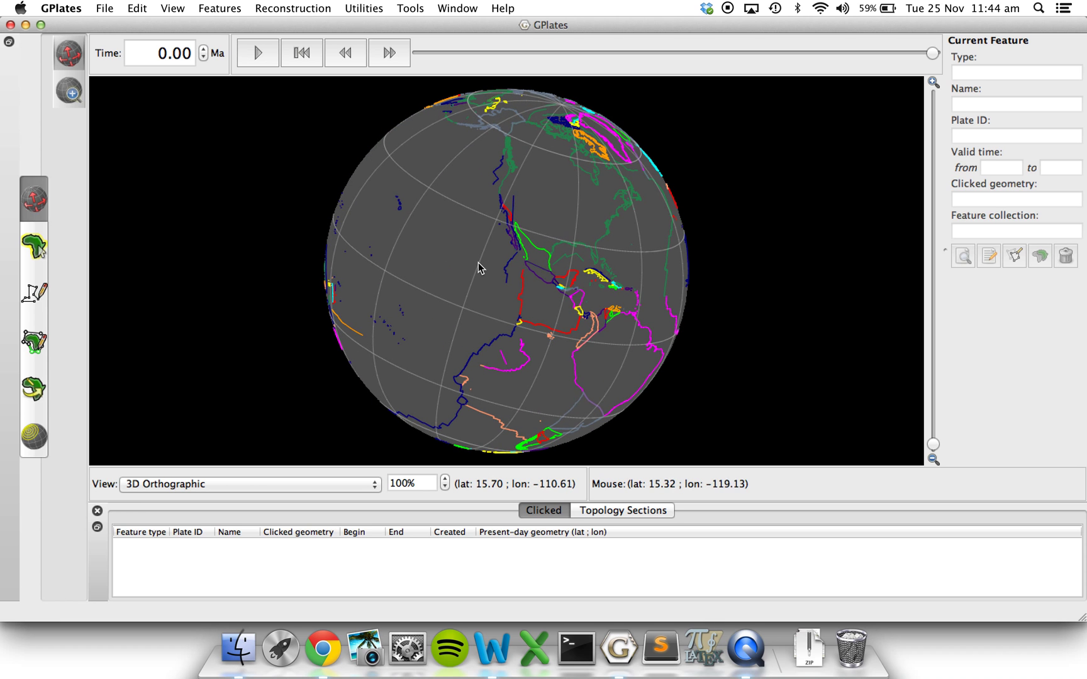
{"action": "left_click_drag", "start_coordinate": [357, 307], "coordinate": [485, 366]}
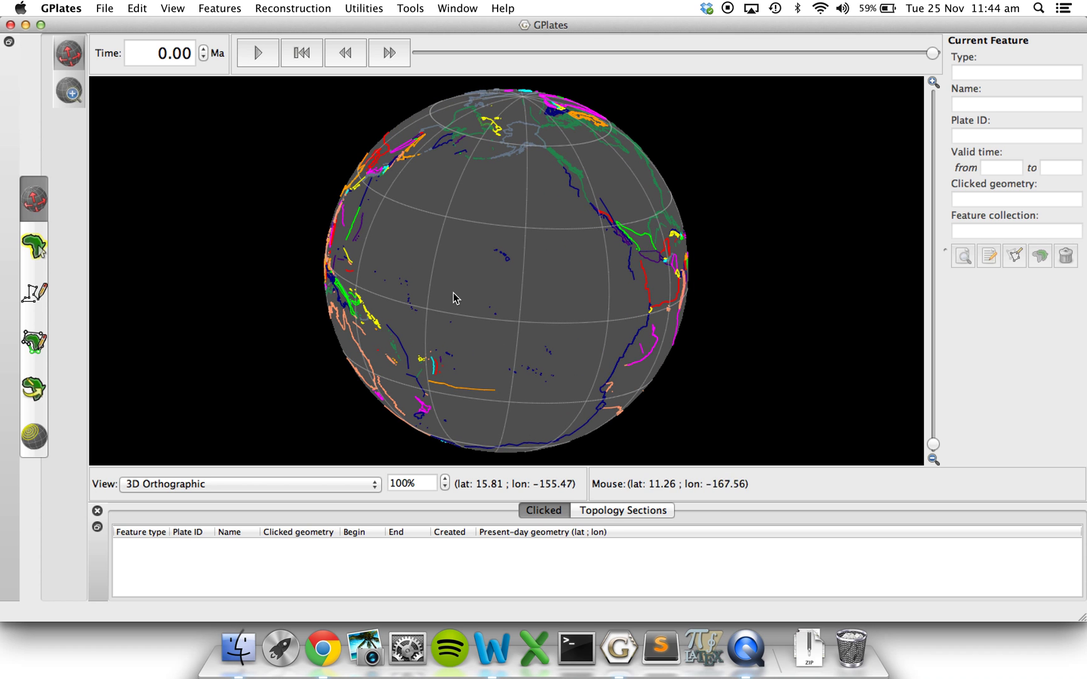
{"action": "left_click_drag", "start_coordinate": [446, 298], "coordinate": [543, 260]}
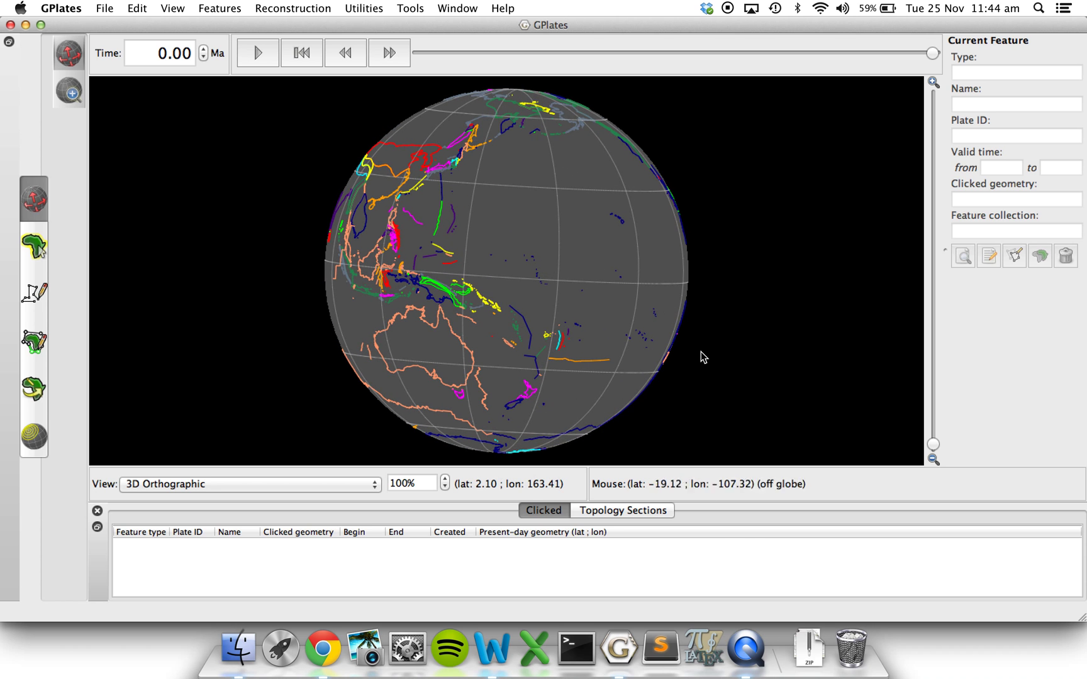
{"action": "key", "text": "ctrl+Up"}
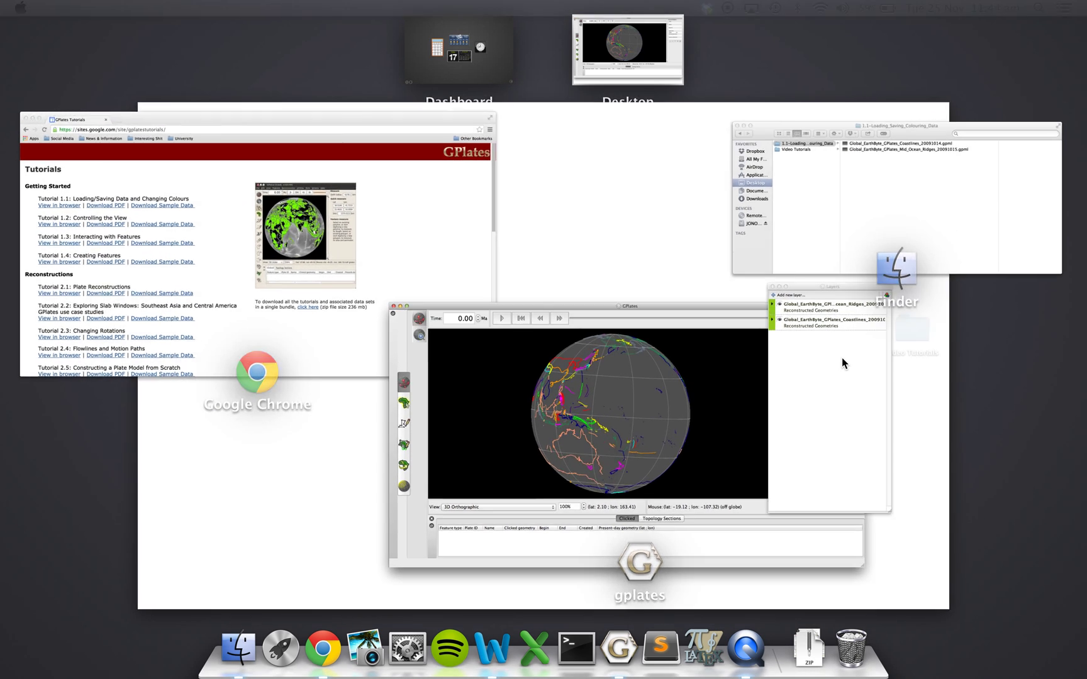
Toggle layer visibility in the Layers window so only the mid-ocean ridges remain shown.
{"action": "left_click", "coordinate": [842, 357]}
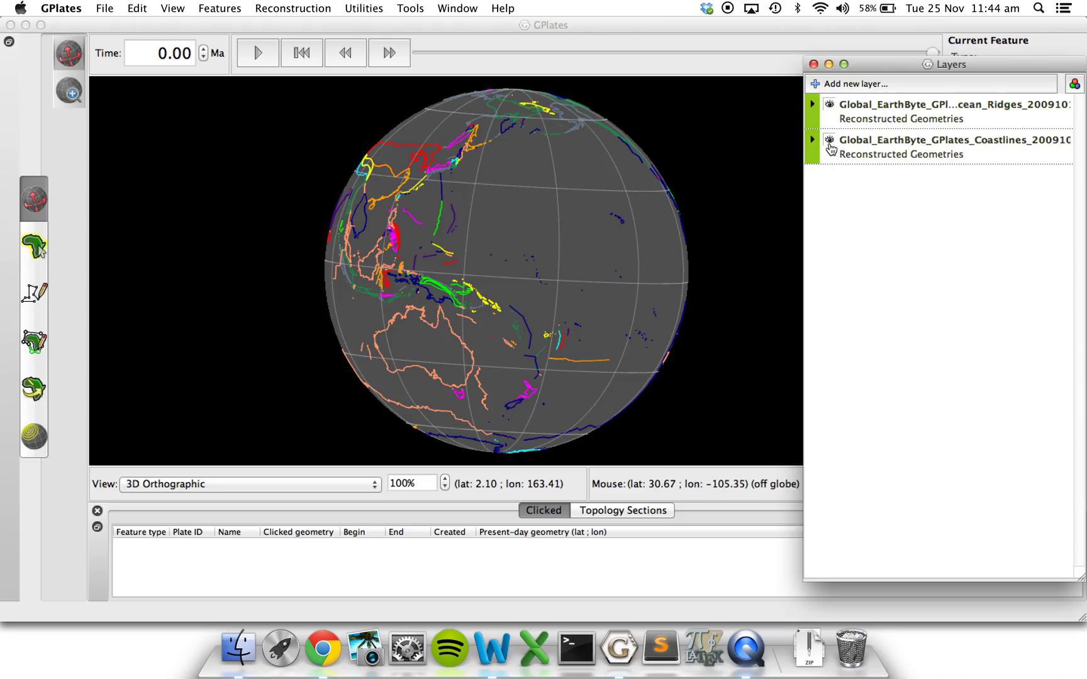
{"action": "left_click", "coordinate": [831, 104]}
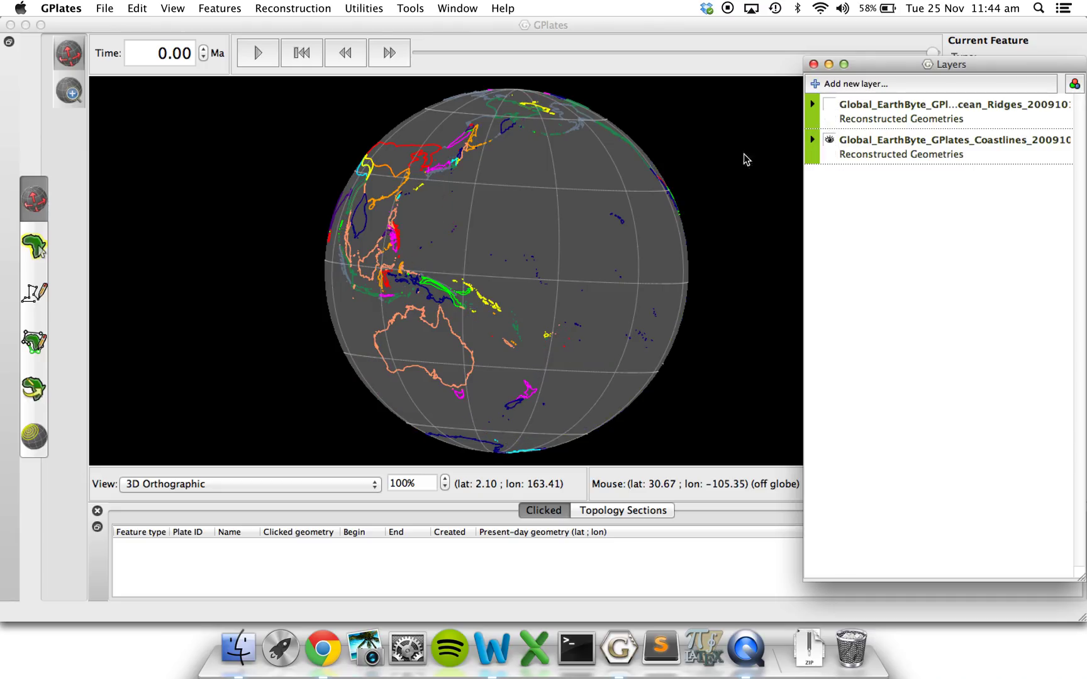
{"action": "left_click", "coordinate": [830, 140]}
{"action": "left_click", "coordinate": [831, 105]}
Rotate the globe to inspect the ridges, then make the coastlines layer visible again.
{"action": "left_click", "coordinate": [408, 284]}
{"action": "left_click_drag", "start_coordinate": [408, 284], "coordinate": [570, 286]}
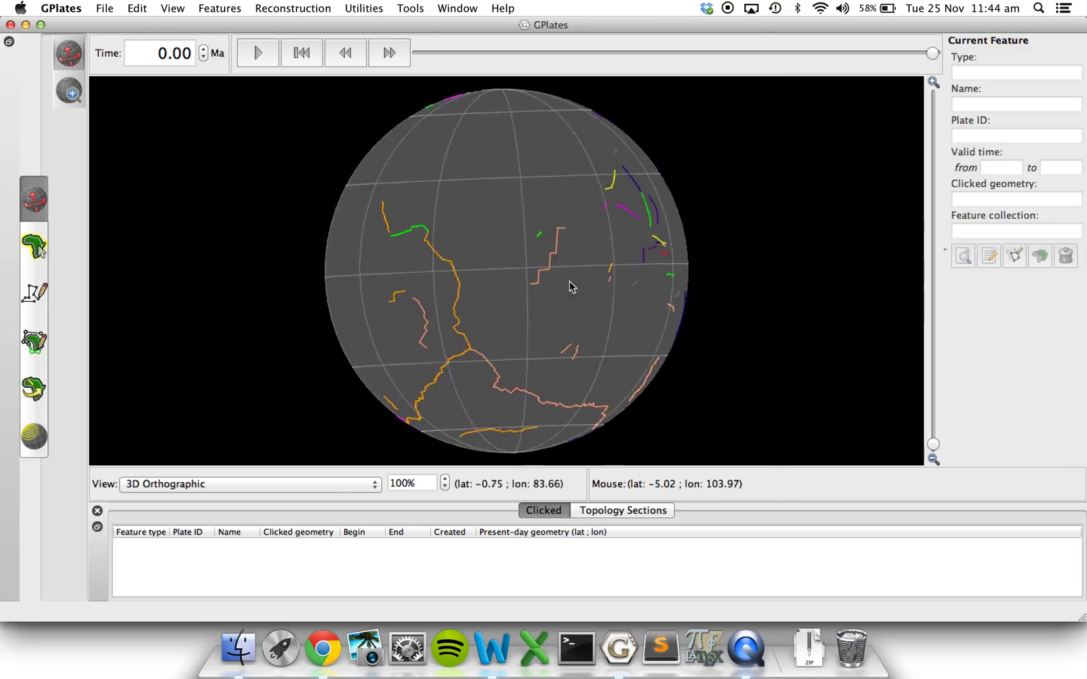
{"action": "left_click_drag", "start_coordinate": [403, 323], "coordinate": [584, 318]}
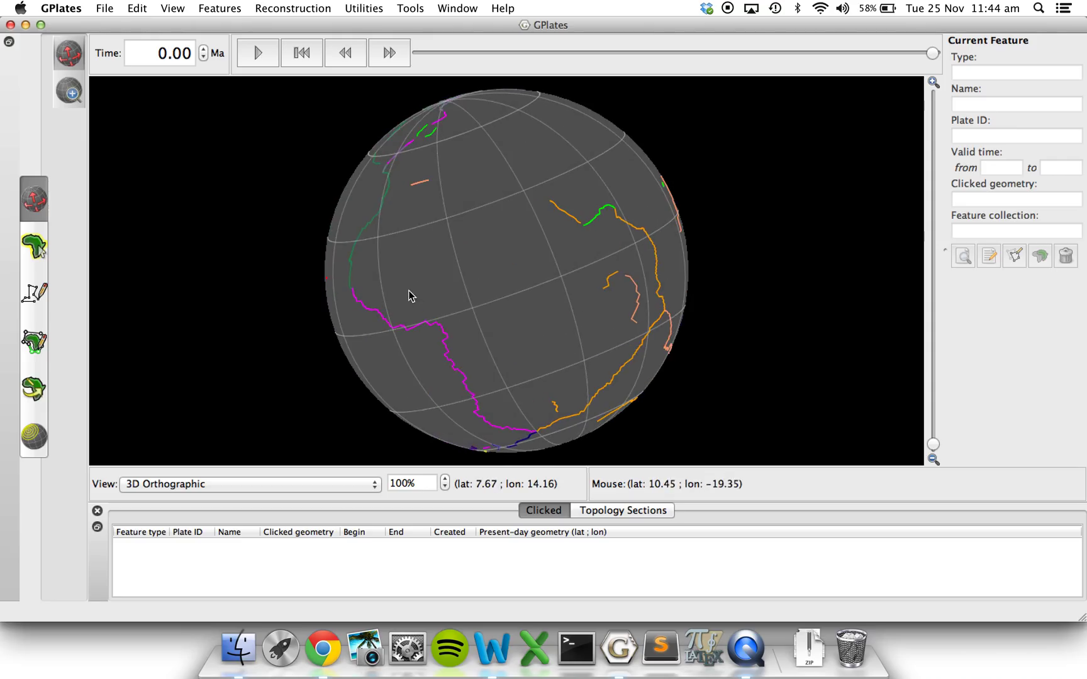
{"action": "left_click_drag", "start_coordinate": [410, 297], "coordinate": [636, 250]}
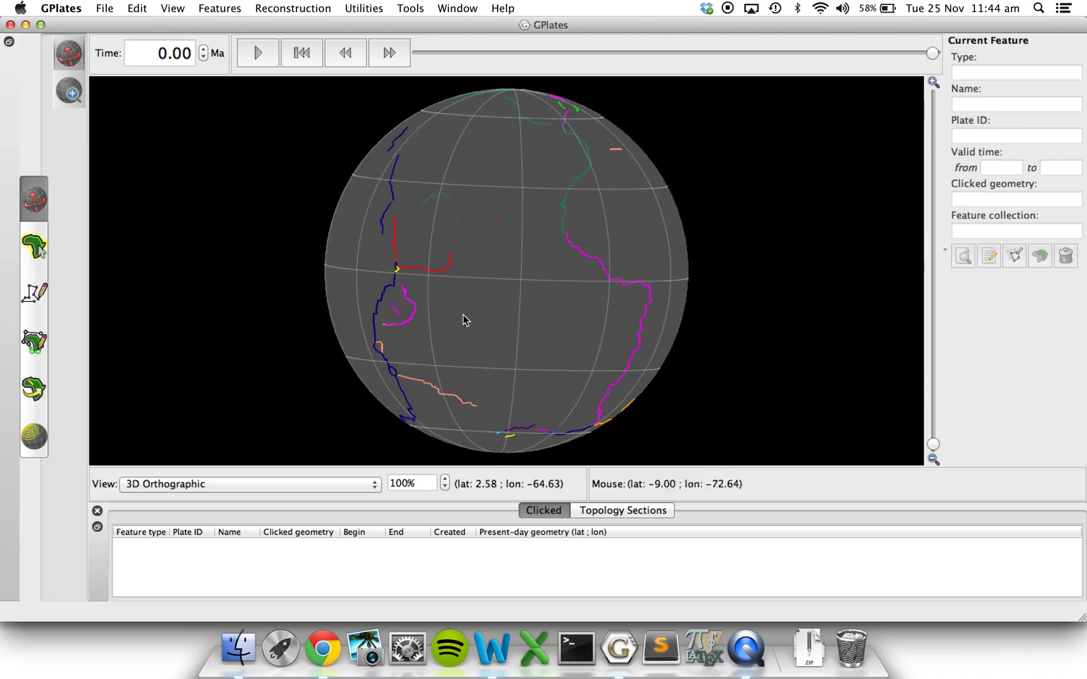
{"action": "key", "text": "ctrl+Up"}
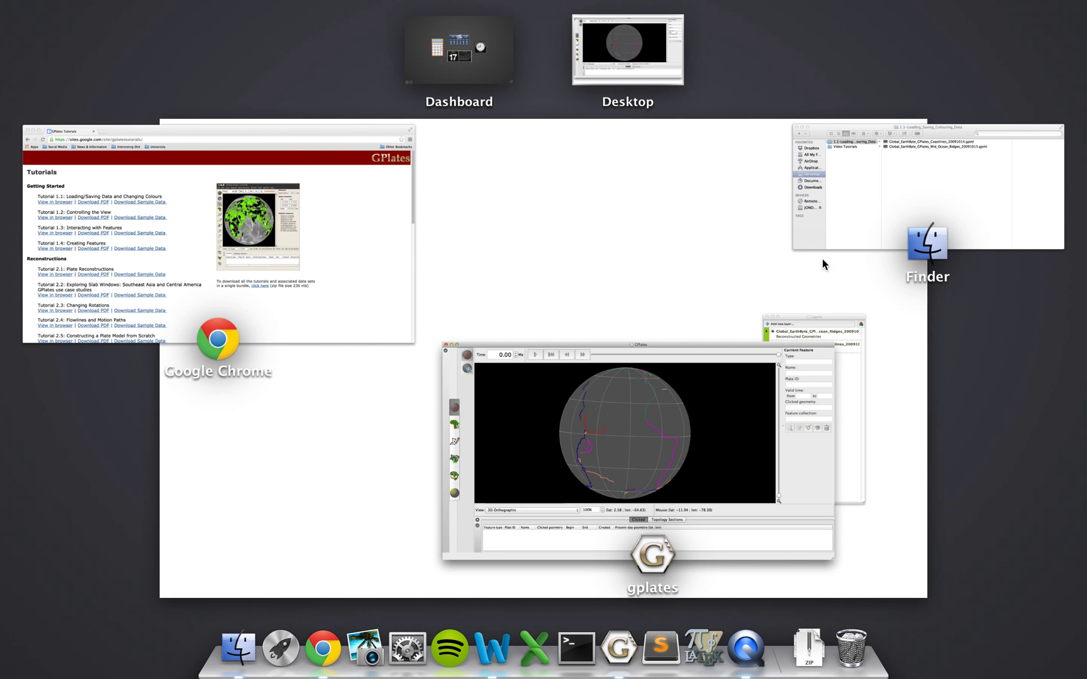
{"action": "left_click", "coordinate": [849, 331]}
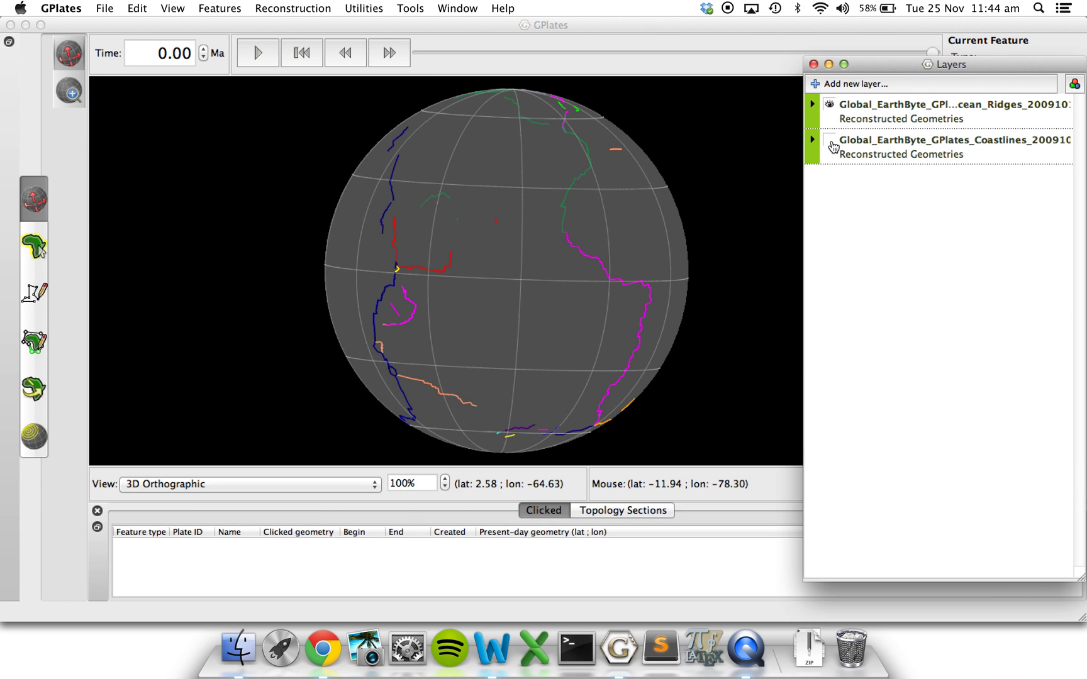
{"action": "left_click", "coordinate": [830, 141]}
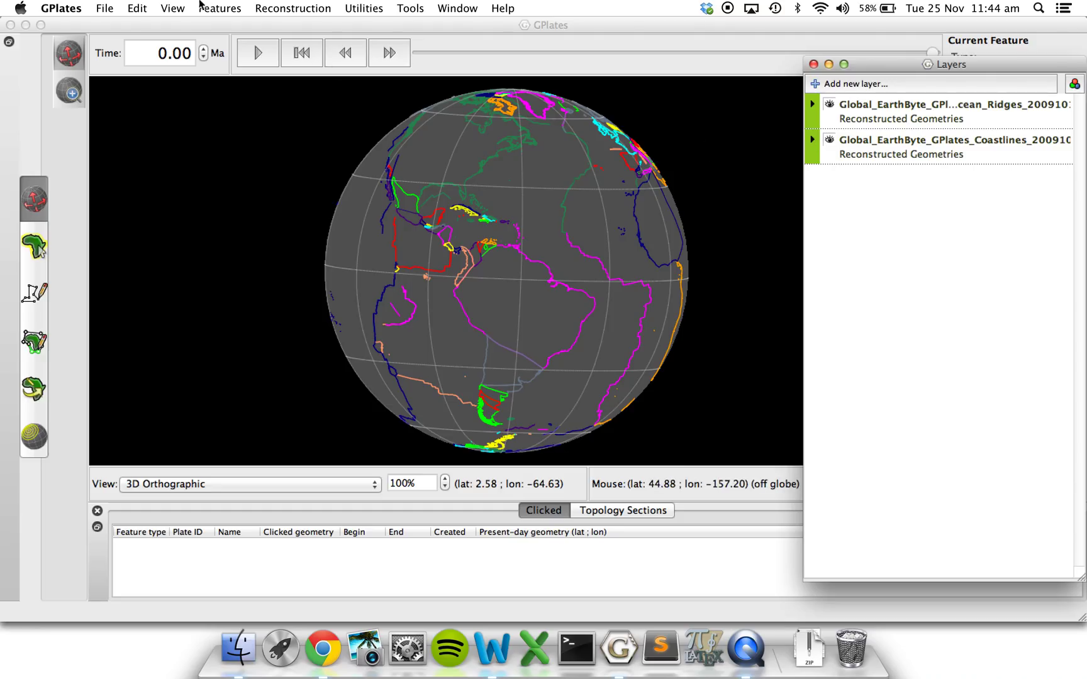
In Manage Colouring, give Coastlines SingleColour black and Mid_Ocean_Ridges SingleColour white.
{"action": "left_click", "coordinate": [234, 8]}
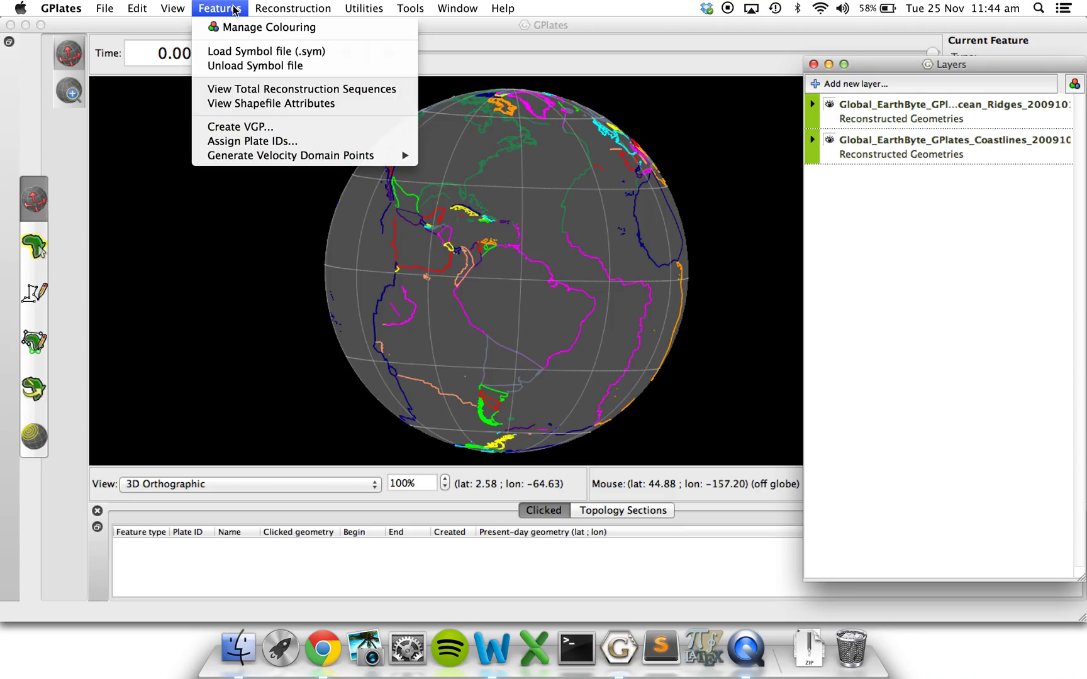
{"action": "left_click", "coordinate": [231, 27]}
{"action": "left_click", "coordinate": [388, 93]}
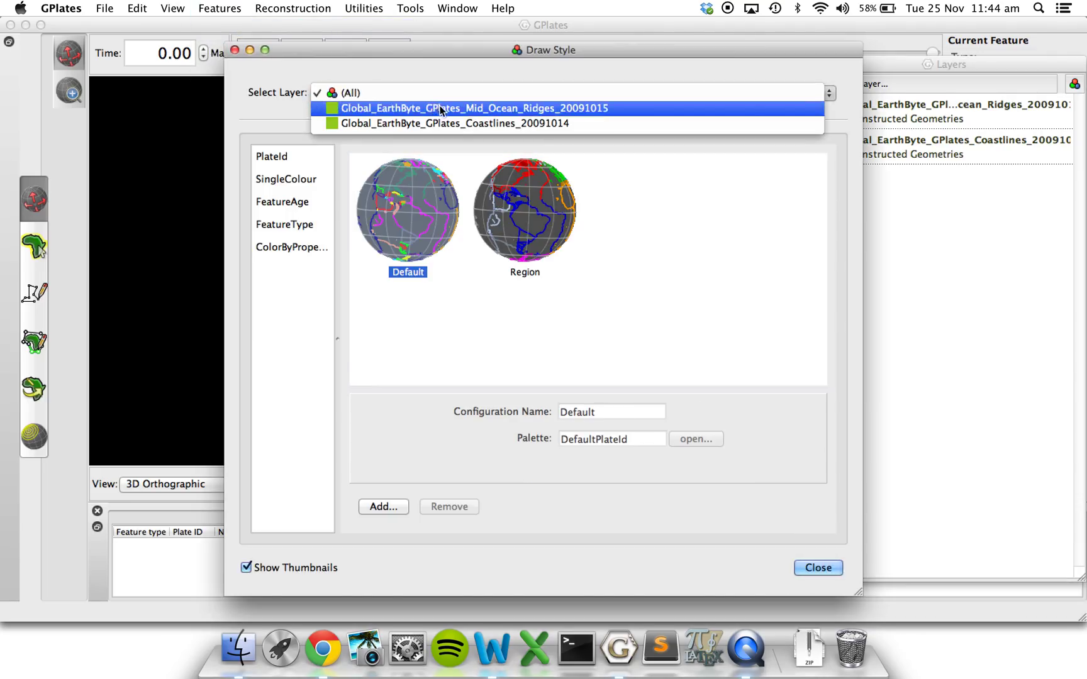
{"action": "left_click", "coordinate": [449, 124]}
{"action": "left_click", "coordinate": [304, 178]}
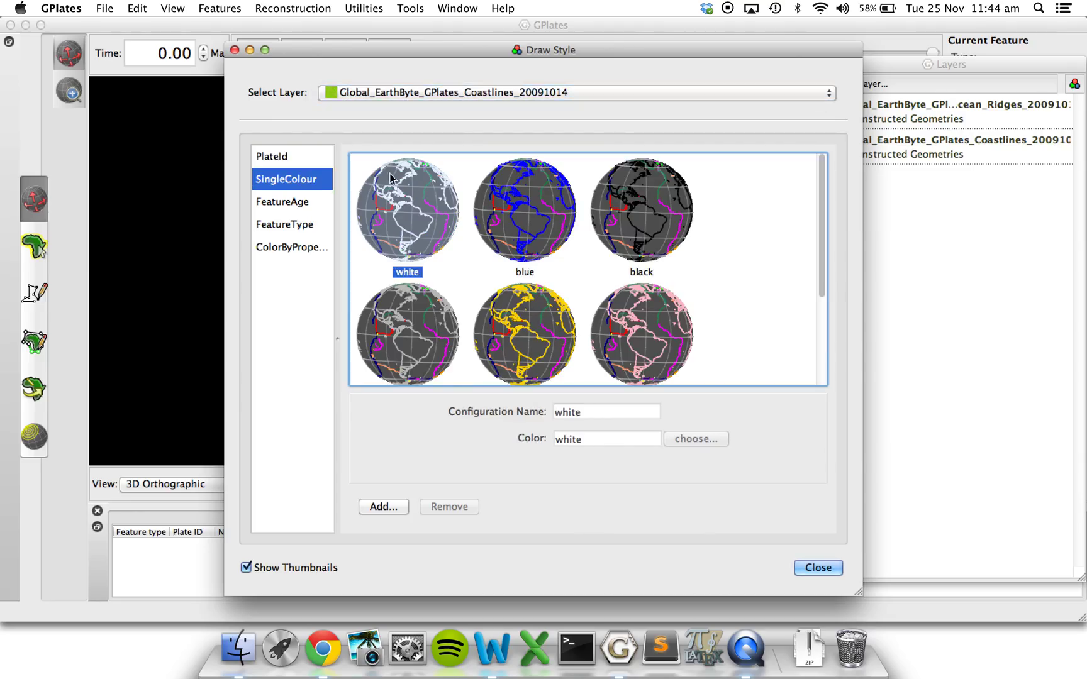
{"action": "left_click", "coordinate": [659, 210]}
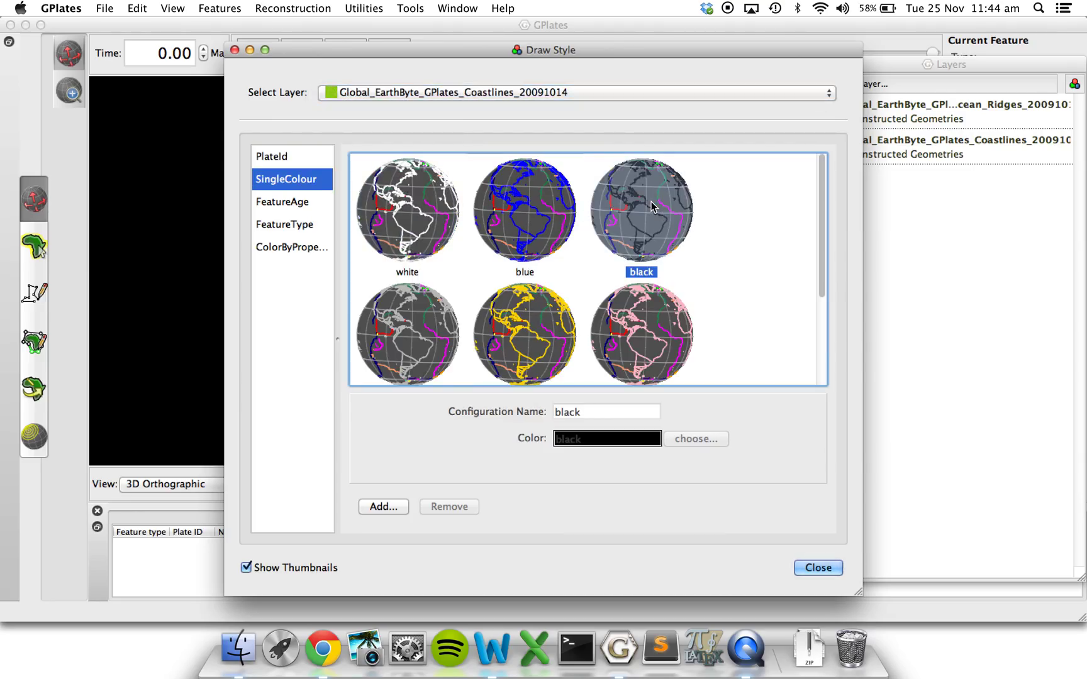
{"action": "left_click", "coordinate": [391, 95]}
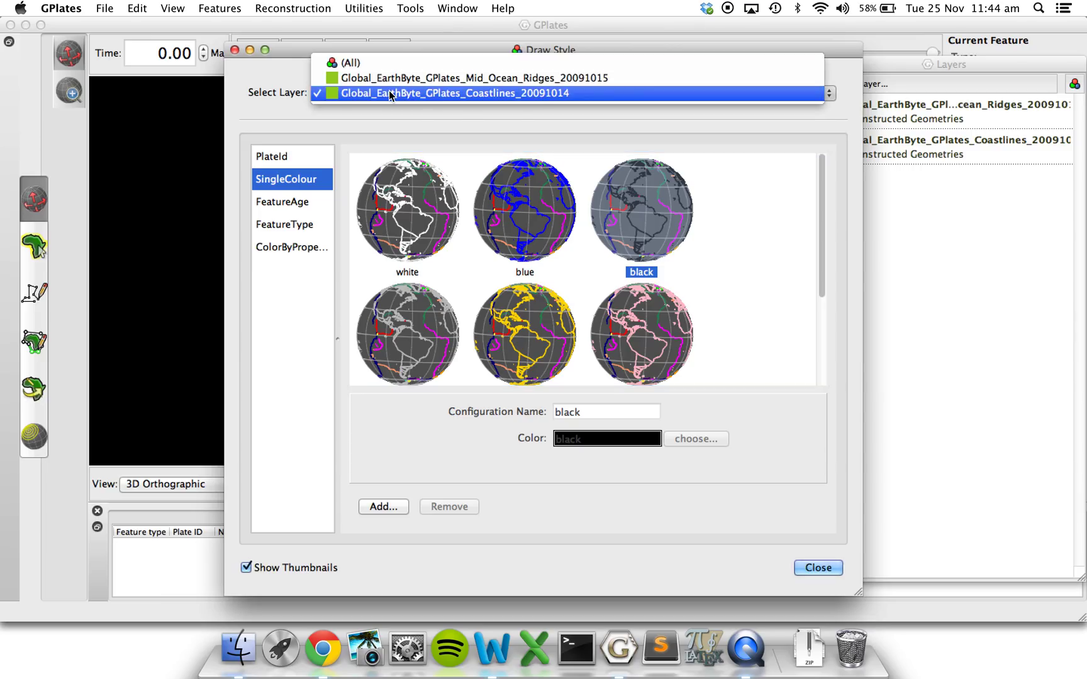
{"action": "left_click", "coordinate": [384, 81]}
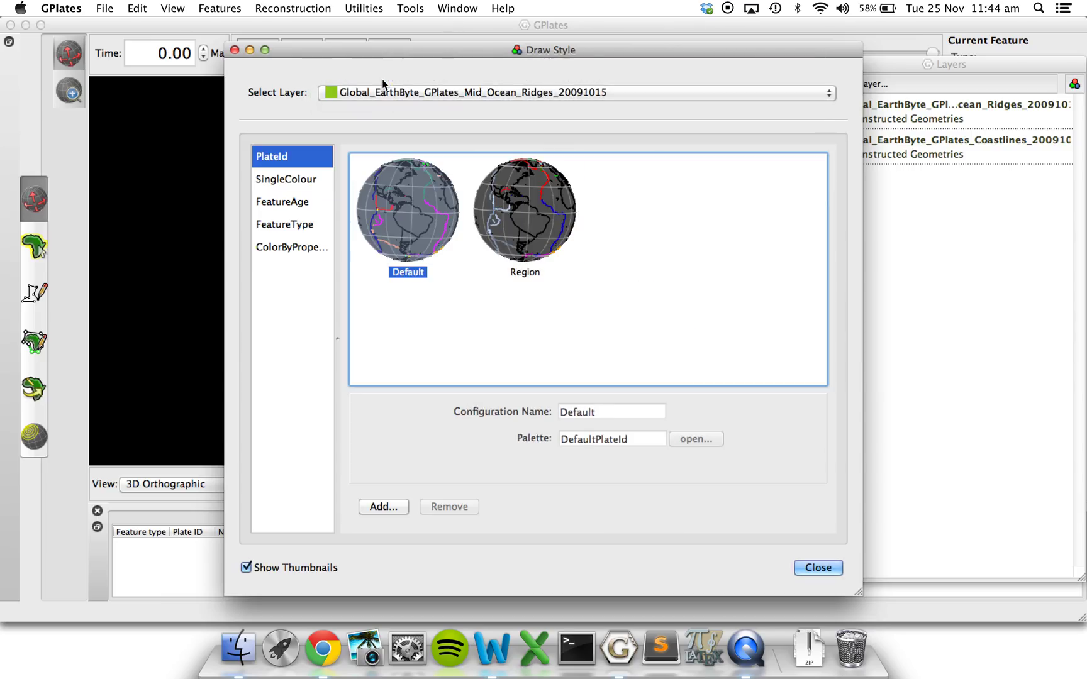
{"action": "left_click", "coordinate": [283, 180]}
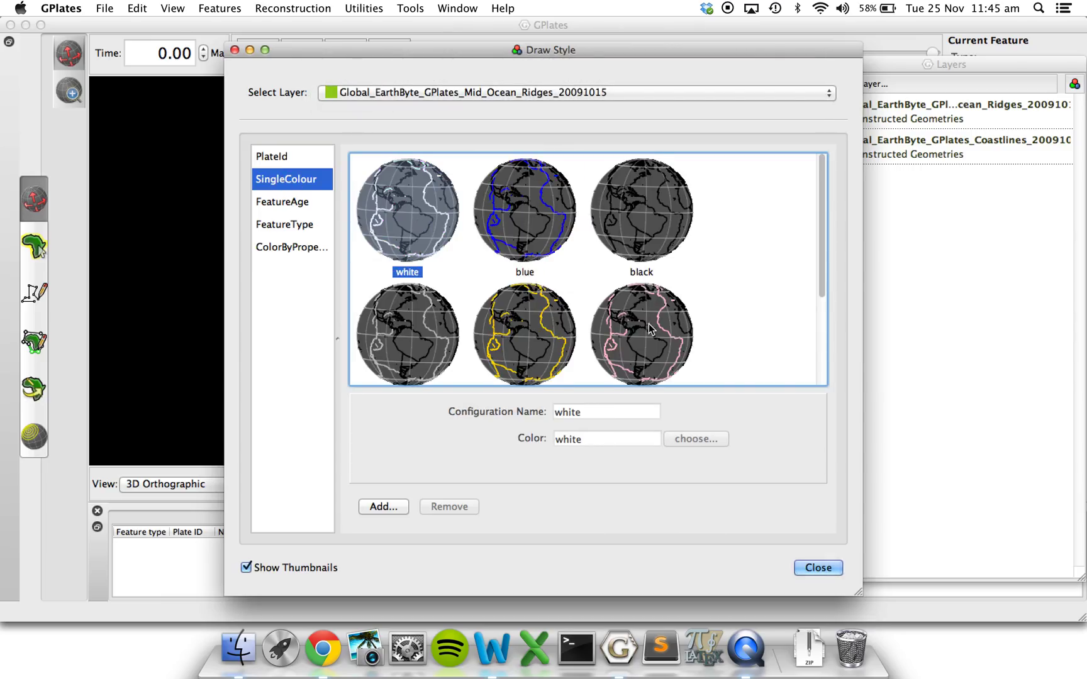
Close the Draw Style dialog and rotate the globe westward until Africa and Europe are in view.
{"action": "left_click", "coordinate": [818, 568]}
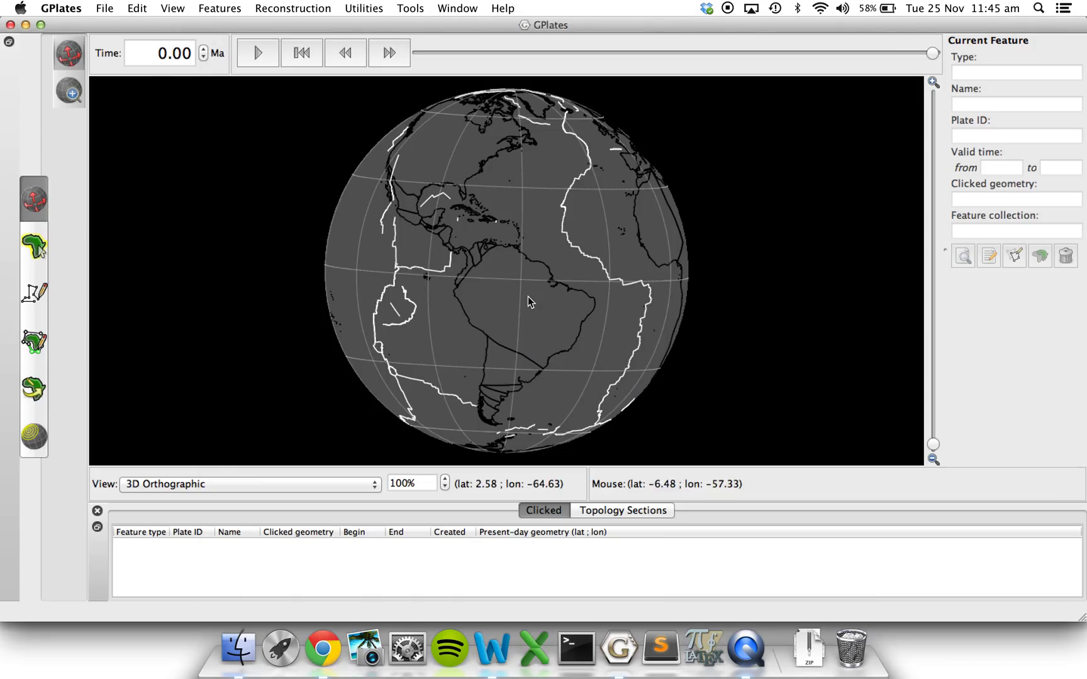
{"action": "left_click_drag", "start_coordinate": [517, 302], "coordinate": [489, 307]}
{"action": "left_click_drag", "start_coordinate": [450, 342], "coordinate": [444, 310]}
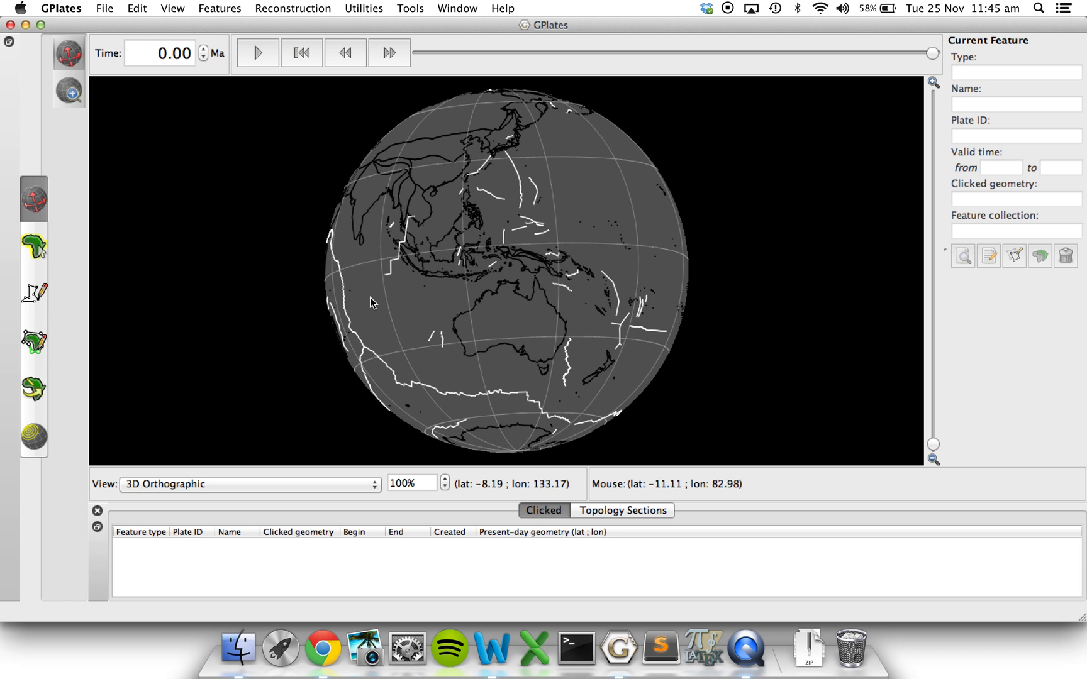
{"action": "left_click_drag", "start_coordinate": [353, 272], "coordinate": [544, 276]}
{"action": "left_click_drag", "start_coordinate": [472, 259], "coordinate": [565, 318]}
{"action": "mouse_move", "coordinate": [372, 288]}
{"action": "left_mouse_down"}
{"action": "mouse_move", "coordinate": [370, 265]}
{"action": "mouse_move", "coordinate": [358, 298]}
{"action": "left_mouse_up"}
Open Manage Feature Collections, move it off the globe, and choose Save As for Mid_Ocean_Ridges.
{"action": "left_click", "coordinate": [104, 8]}
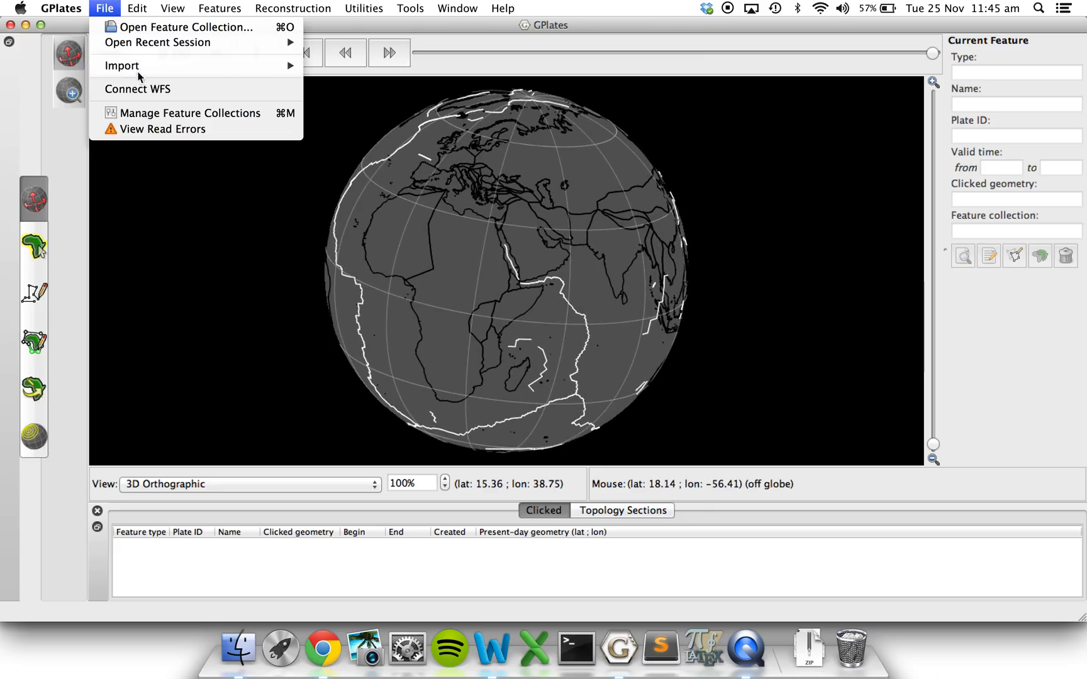
{"action": "left_click", "coordinate": [180, 114]}
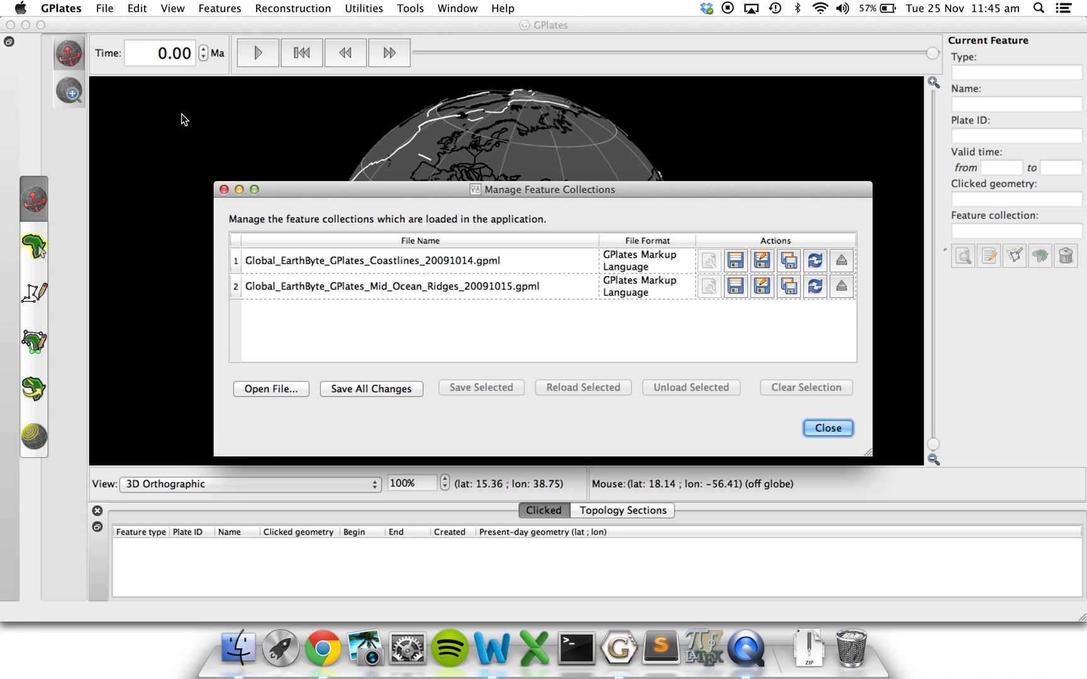
{"action": "left_click_drag", "start_coordinate": [340, 186], "coordinate": [312, 272]}
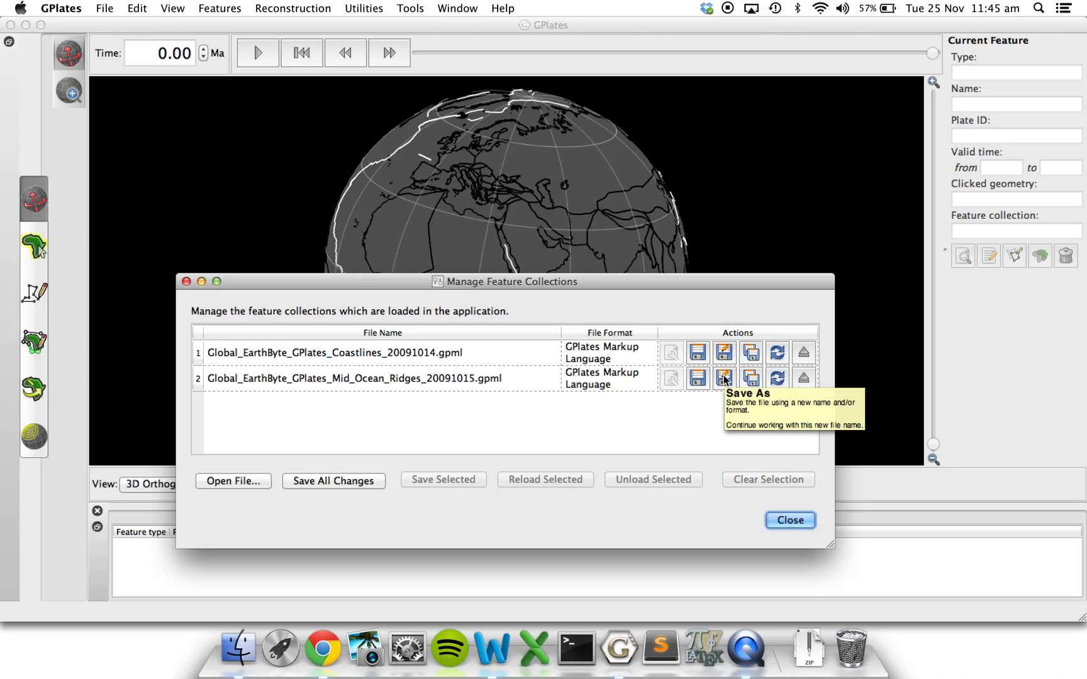
{"action": "left_click", "coordinate": [726, 382]}
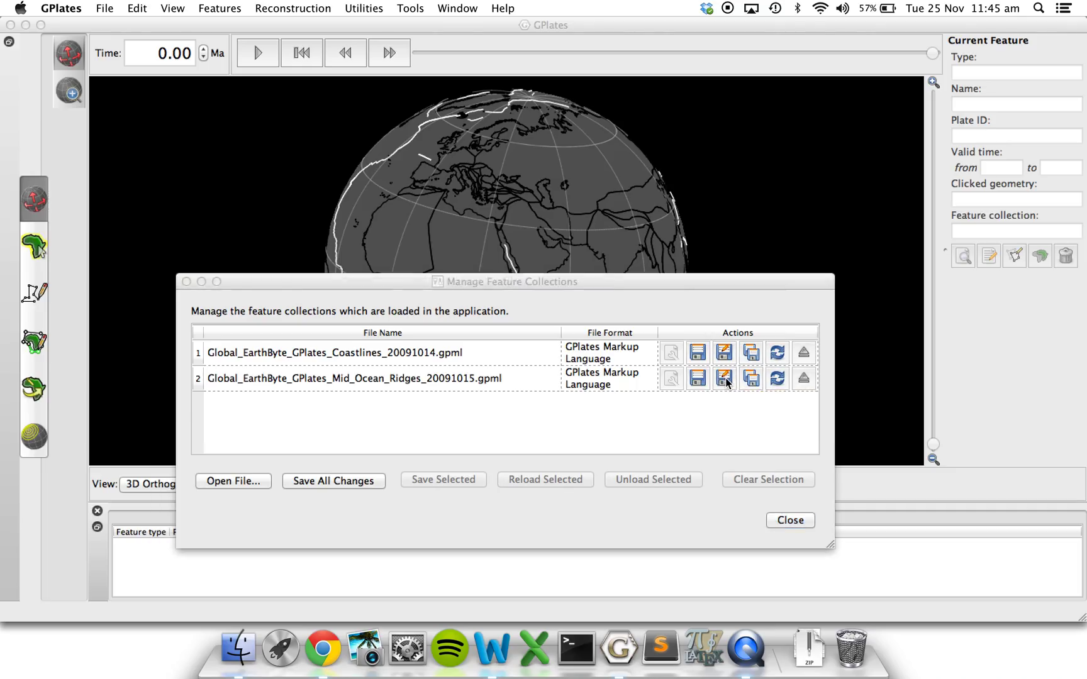
Add _copy before .gpml and save as Global_EarthByte_GPlates_Mid_Ocean_Ridges_20091015_copy.gpml.
{"action": "left_click", "coordinate": [590, 168]}
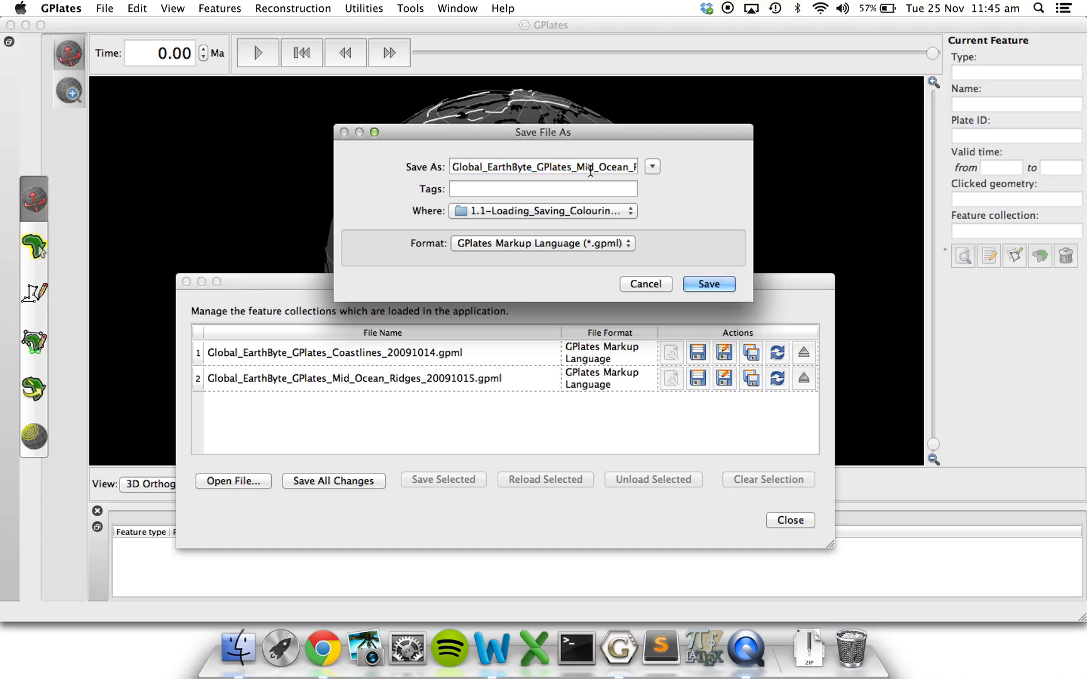
{"action": "key", "text": "Right"}
{"action": "key", "text": "Right"}
{"action": "key", "text": "Right"}
{"action": "key", "text": "Right"}
{"action": "key", "text": "Right"}
{"action": "key", "text": "Right"}
{"action": "key", "text": "Right"}
{"action": "key", "text": "Right"}
{"action": "key", "text": "Right"}
{"action": "key", "text": "Right"}
{"action": "key", "text": "Right"}
{"action": "key", "text": "Right"}
{"action": "key", "text": "Right"}
{"action": "key", "text": "Right"}
{"action": "key", "text": "Right"}
{"action": "key", "text": "Right"}
{"action": "key", "text": "Right"}
{"action": "key", "text": "Right"}
{"action": "key", "text": "Right"}
{"action": "key", "text": "Right"}
{"action": "key", "text": "Right"}
{"action": "key", "text": "Right"}
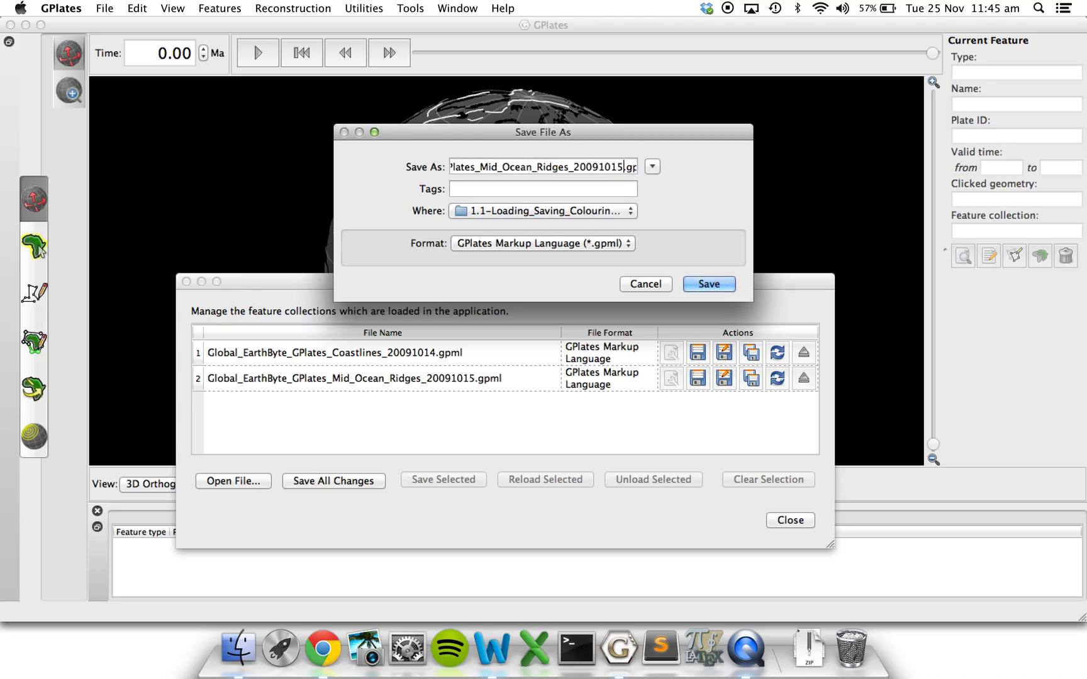
{"action": "key", "text": "Right"}
{"action": "type", "text": "_copy"}
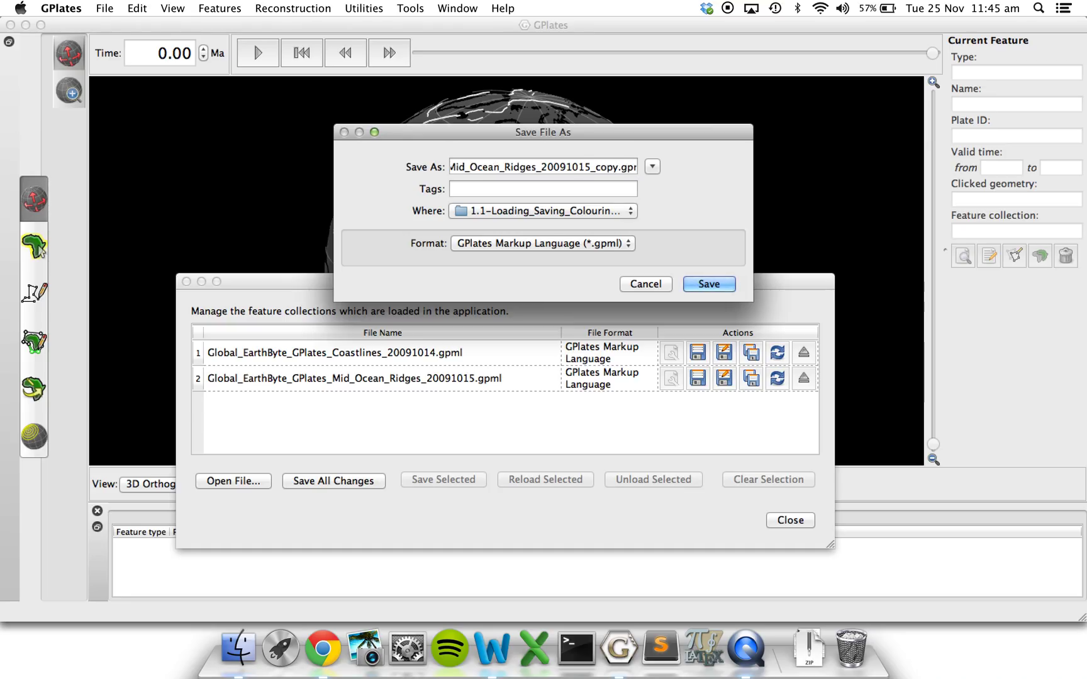
{"action": "left_click", "coordinate": [711, 283]}
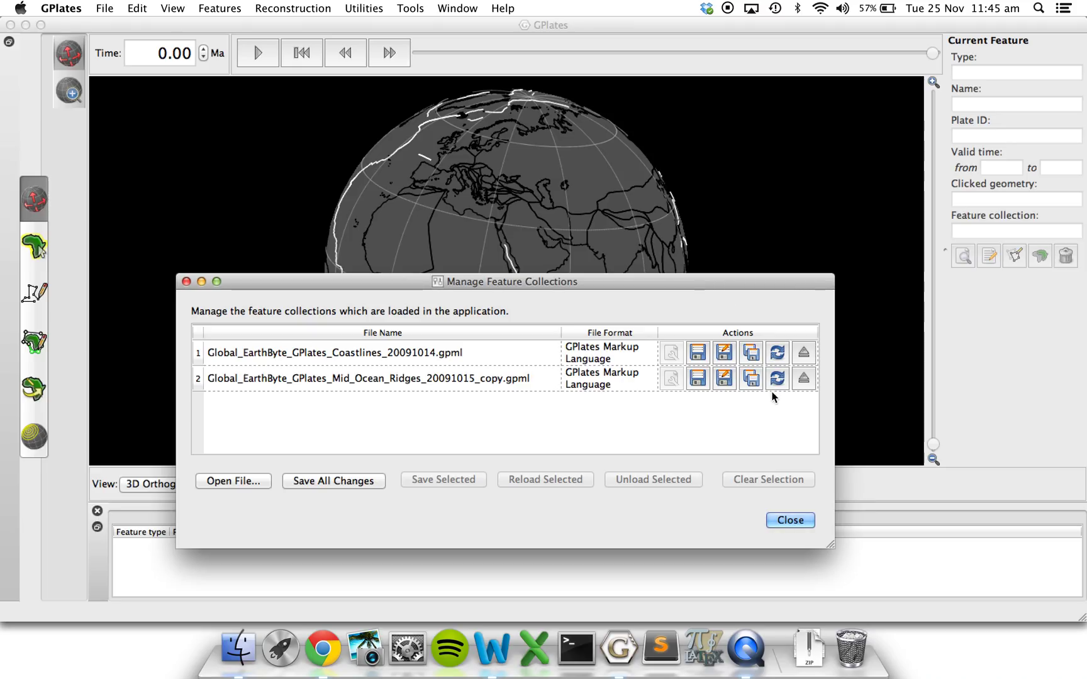
Unload the mid-ocean ridges copy and the coastlines collection, then close Manage Feature Collections.
{"action": "left_click", "coordinate": [803, 379]}
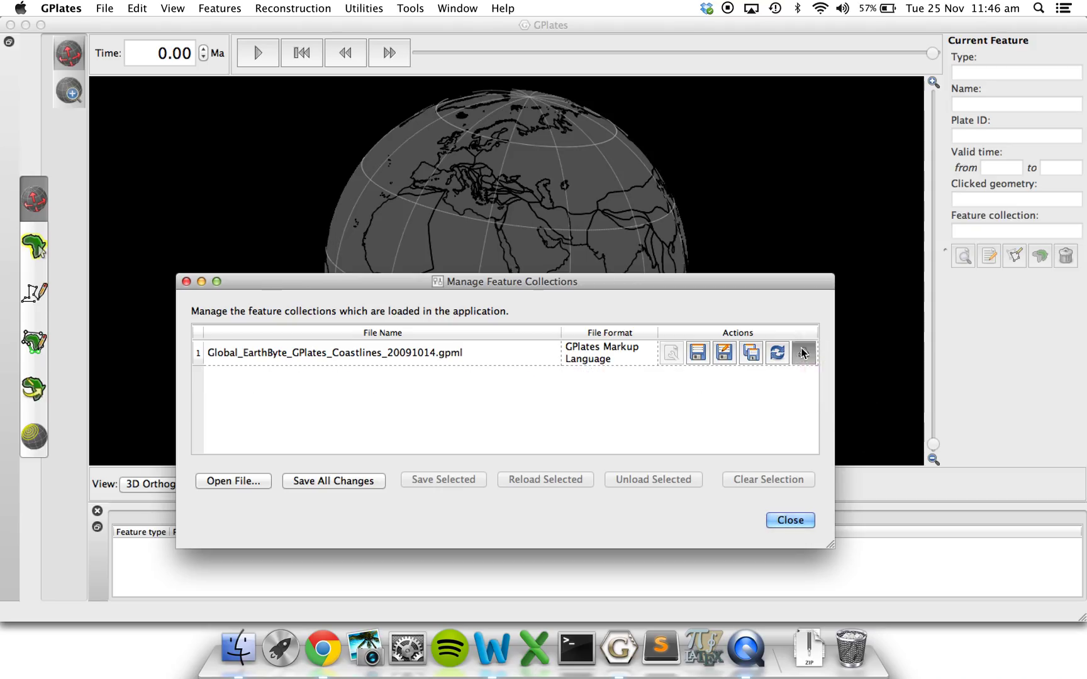
{"action": "left_click", "coordinate": [802, 351]}
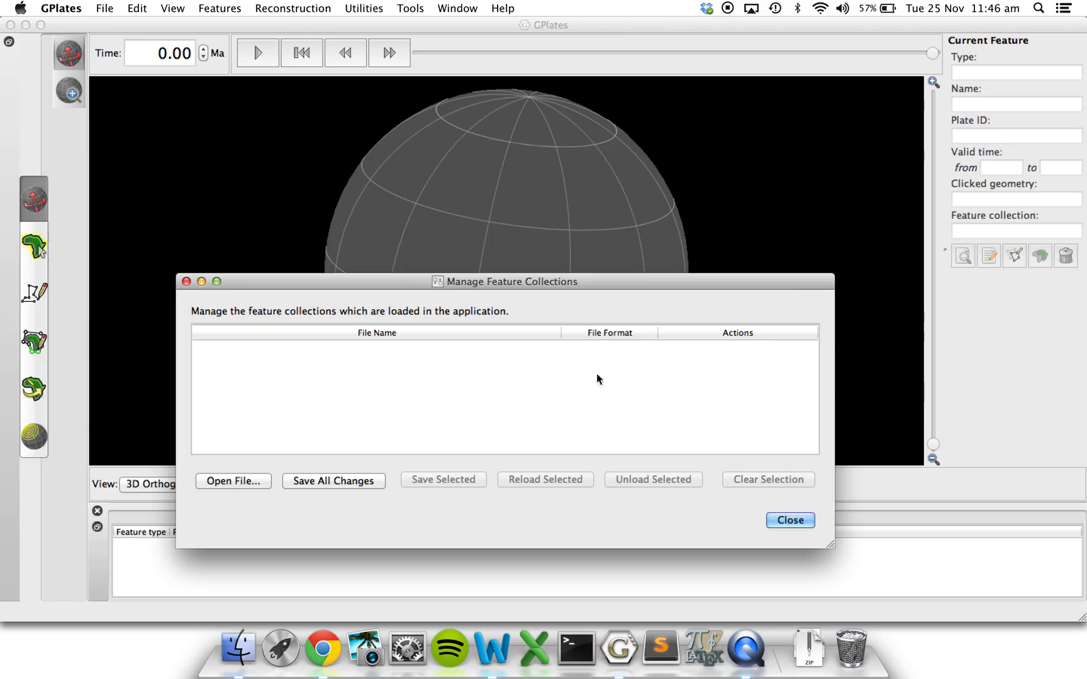
{"action": "left_click", "coordinate": [773, 523]}
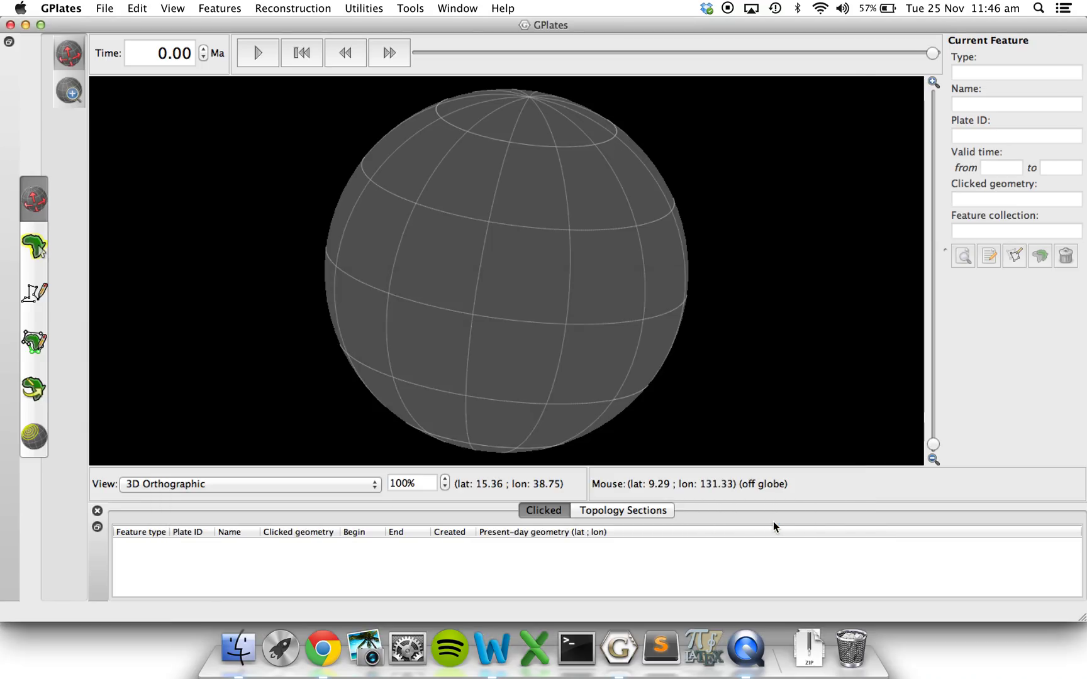